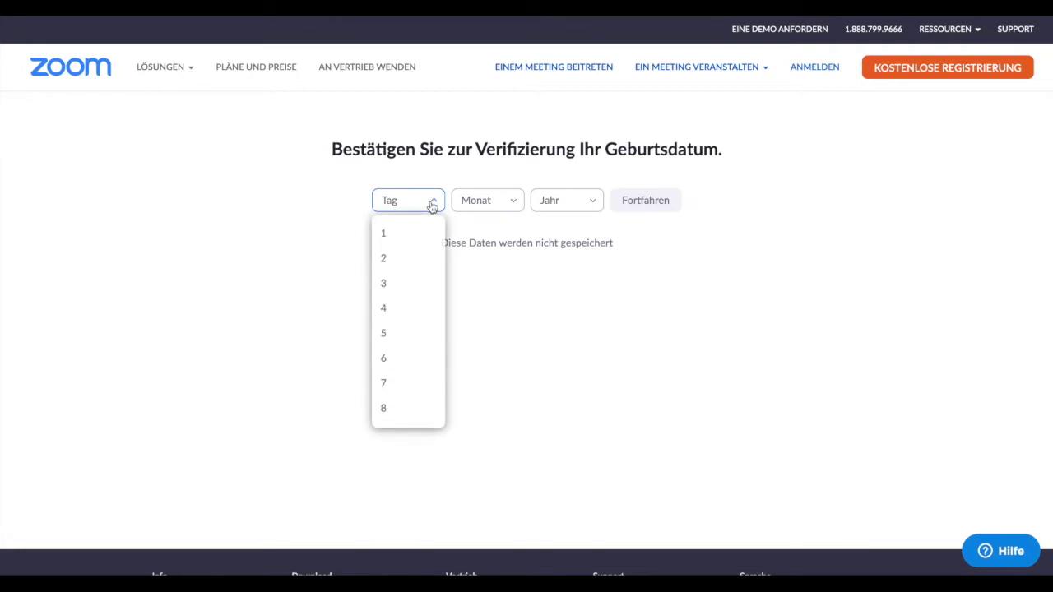
- Choose the day, month and year of birth in the birth date check
{"action": "scroll", "coordinate": [399, 279], "scroll_direction": "down", "scroll_amount": 5}
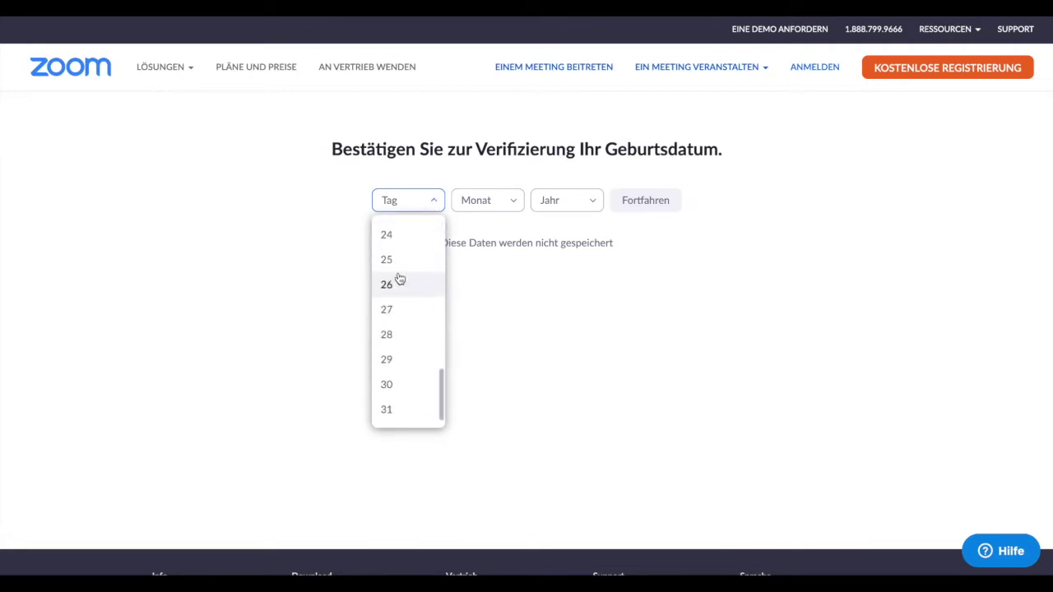
{"action": "left_click", "coordinate": [411, 408]}
{"action": "left_click", "coordinate": [488, 203]}
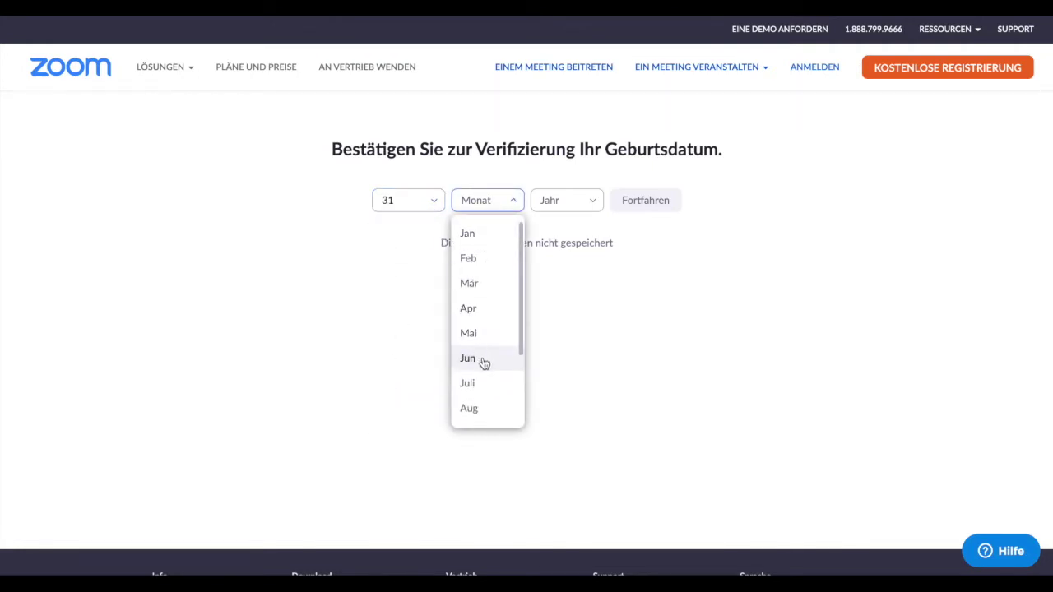
{"action": "left_click", "coordinate": [479, 383]}
{"action": "left_click", "coordinate": [580, 202]}
{"action": "scroll", "coordinate": [574, 332], "scroll_direction": "down", "scroll_amount": 10}
{"action": "left_click", "coordinate": [568, 346]}
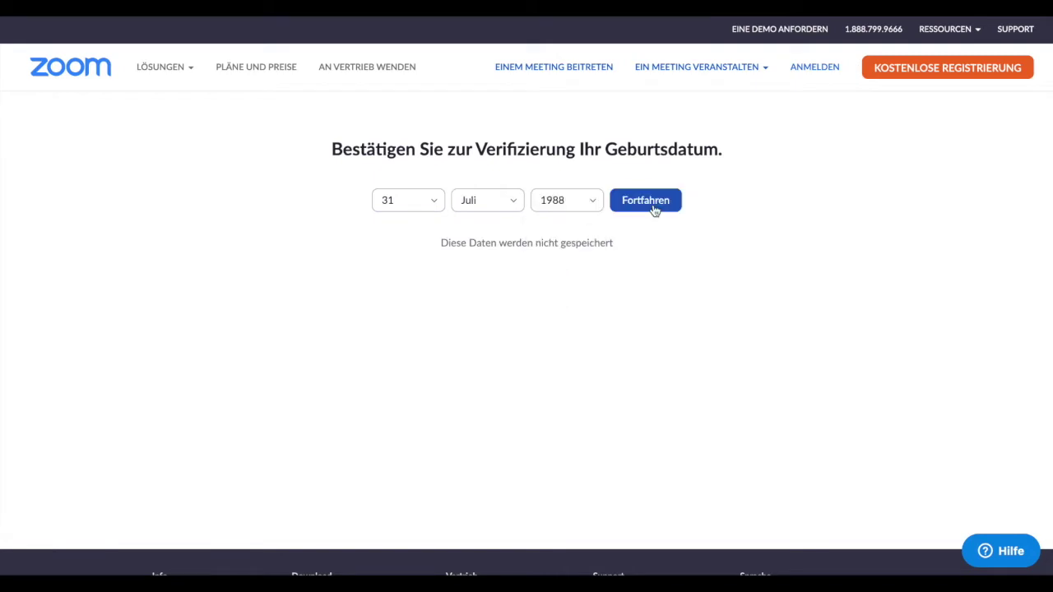
- Continue past the birth date check and fill in the work e-mail address
{"action": "left_click", "coordinate": [655, 204]}
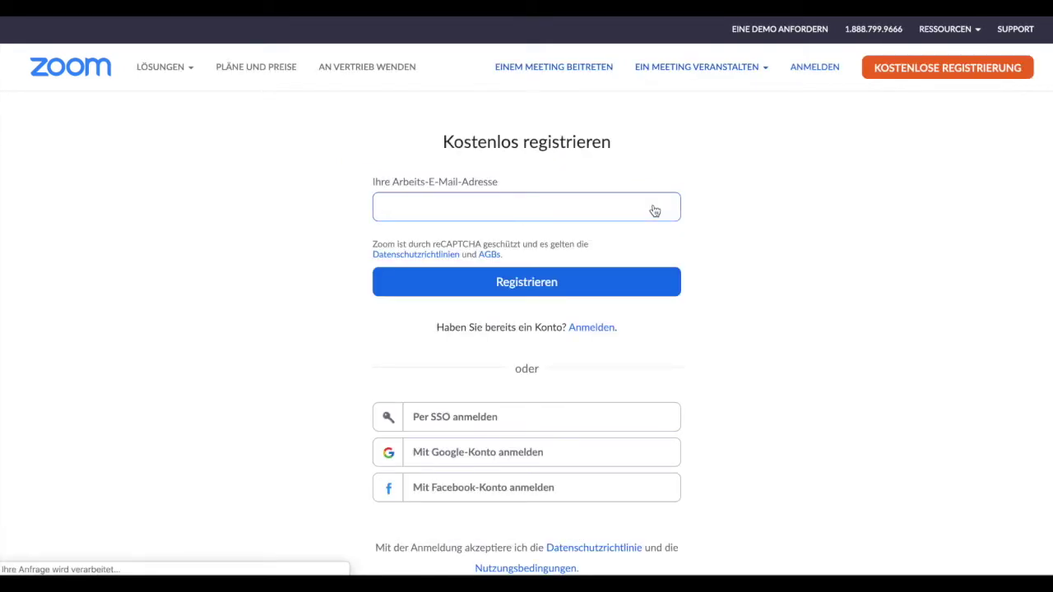
{"action": "left_click", "coordinate": [550, 207]}
{"action": "left_click", "coordinate": [359, 216]}
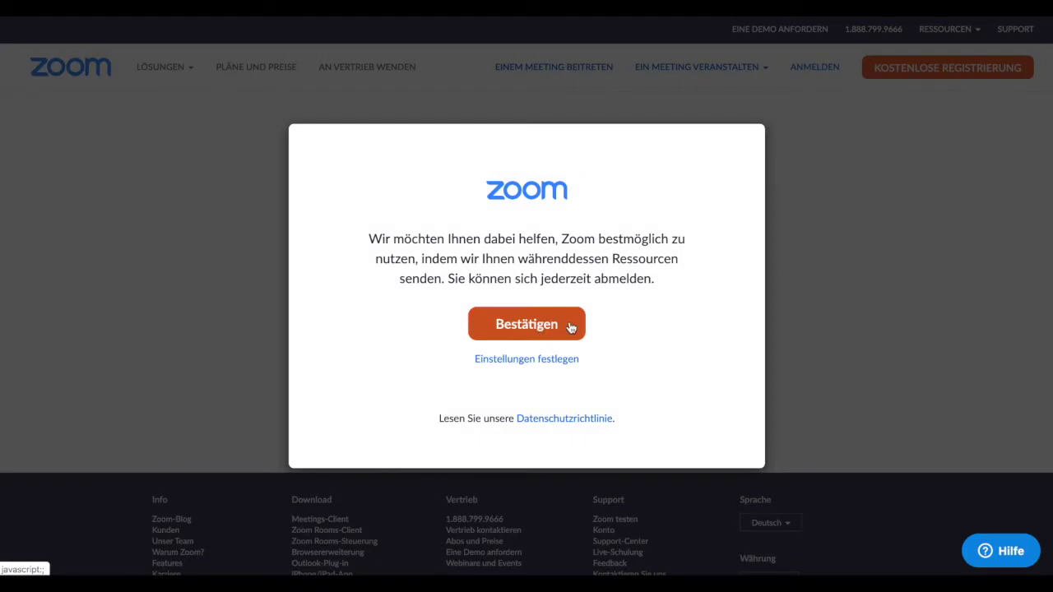
- Accept Zoom resource e-mails, answer Nein to the school question, and continue
{"action": "left_click", "coordinate": [576, 325]}
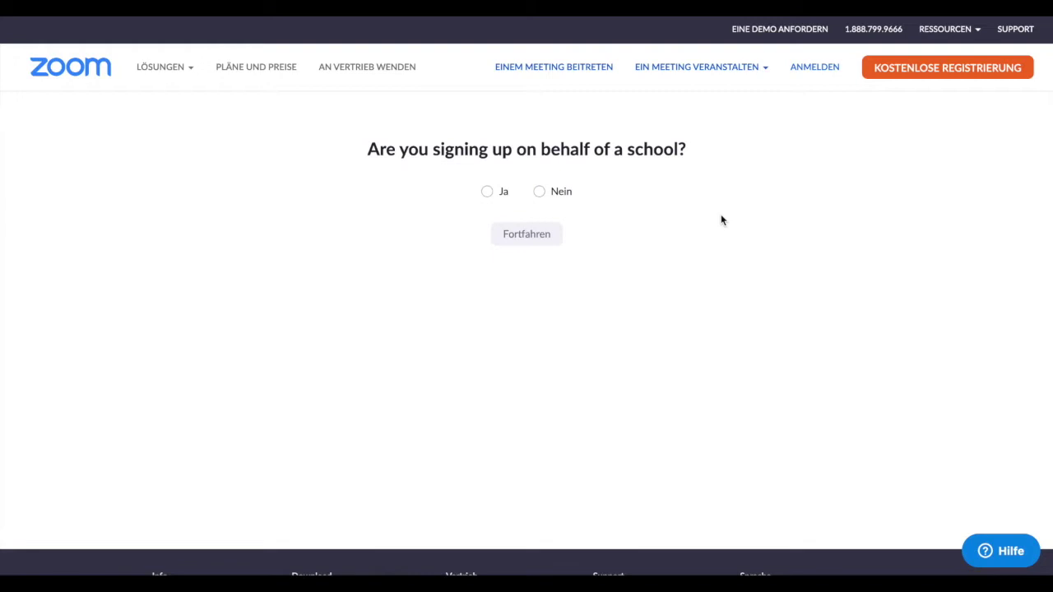
{"action": "left_click", "coordinate": [539, 192]}
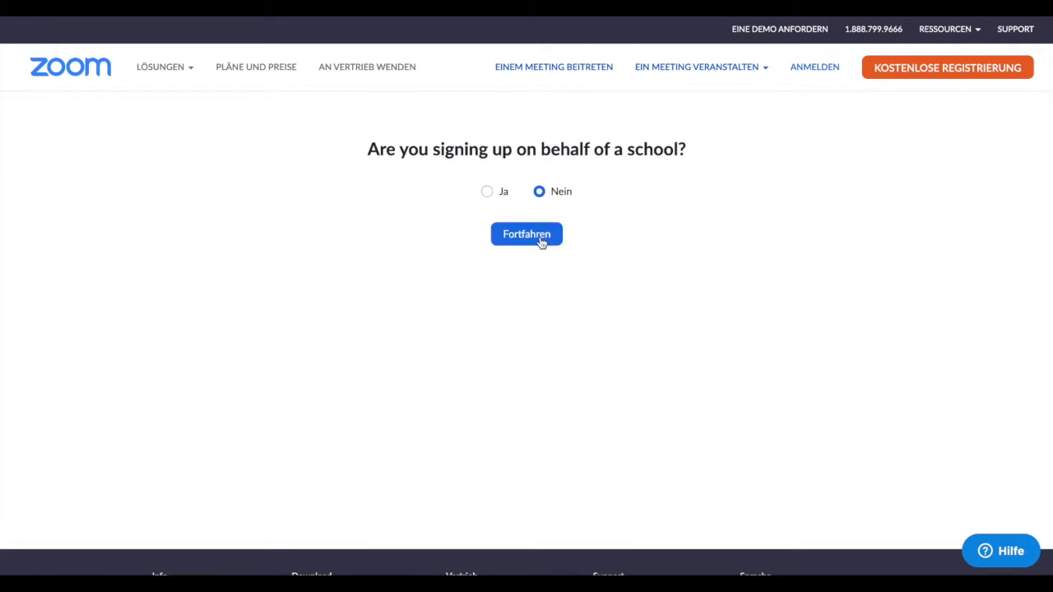
{"action": "left_click", "coordinate": [543, 237]}
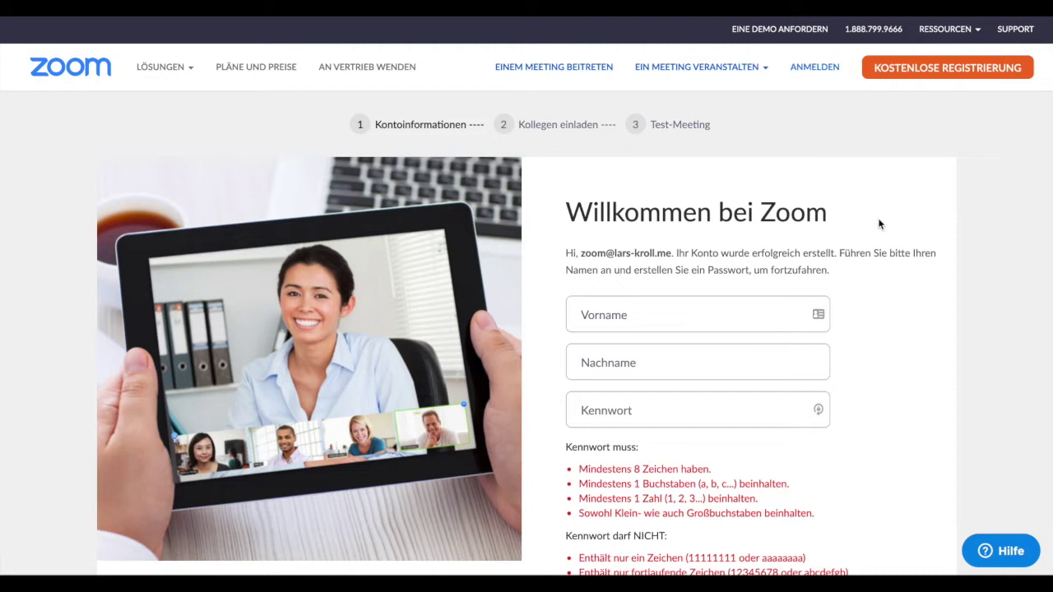
- Enter the account holder's first and last name
{"action": "left_click", "coordinate": [732, 316]}
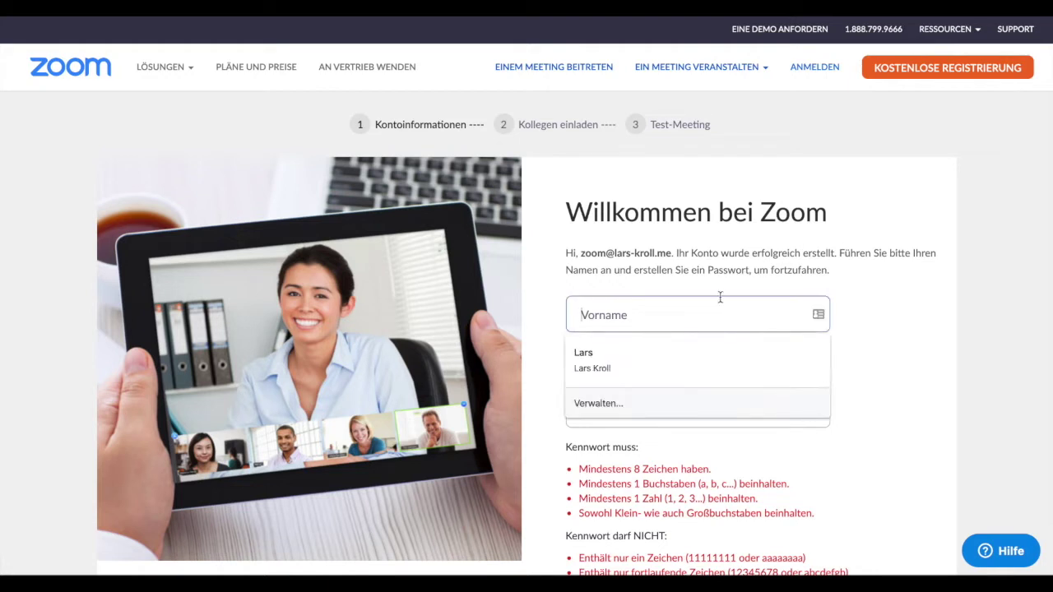
{"action": "type", "text": "Lars"}
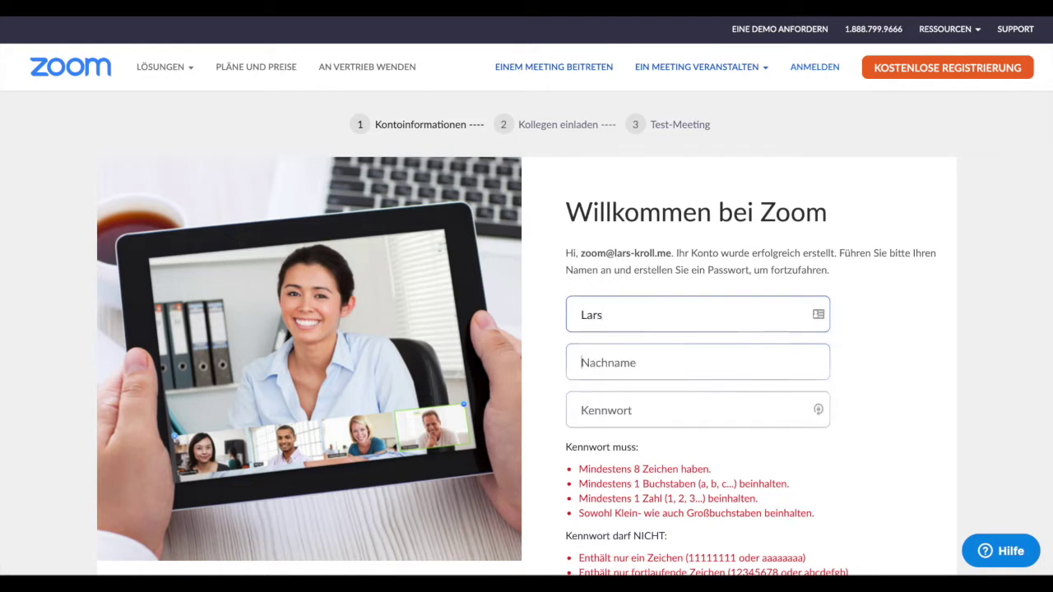
{"action": "key", "text": "Tab"}
{"action": "type", "text": "K"}
{"action": "key", "text": "BackSpace"}
{"action": "type", "text": "Kroll"}
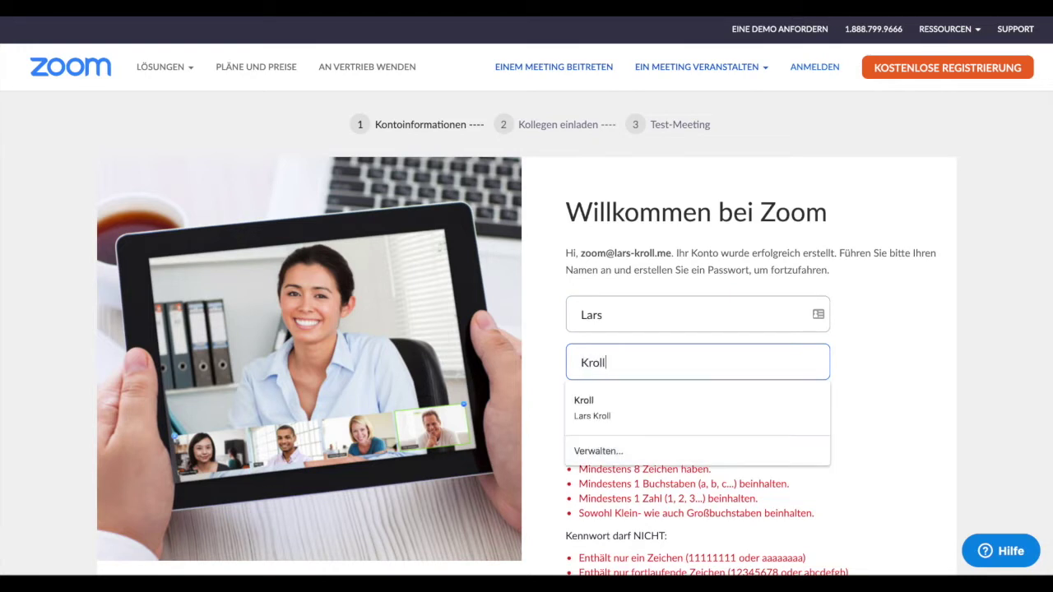
{"action": "key", "text": "Tab"}
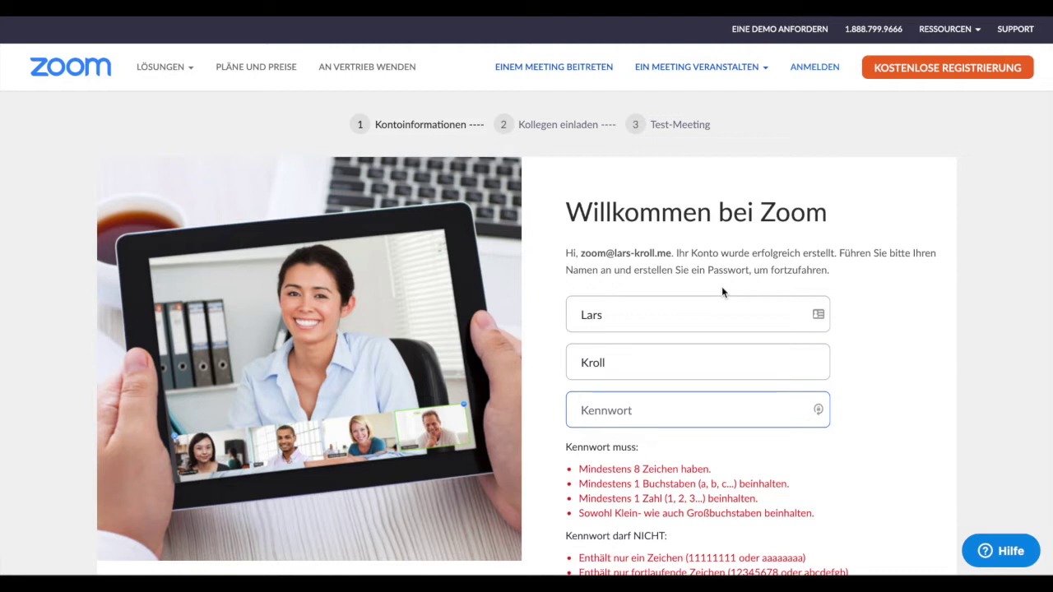
- Paste the account password into both password fields and submit the account details
{"action": "left_click", "coordinate": [616, 190]}
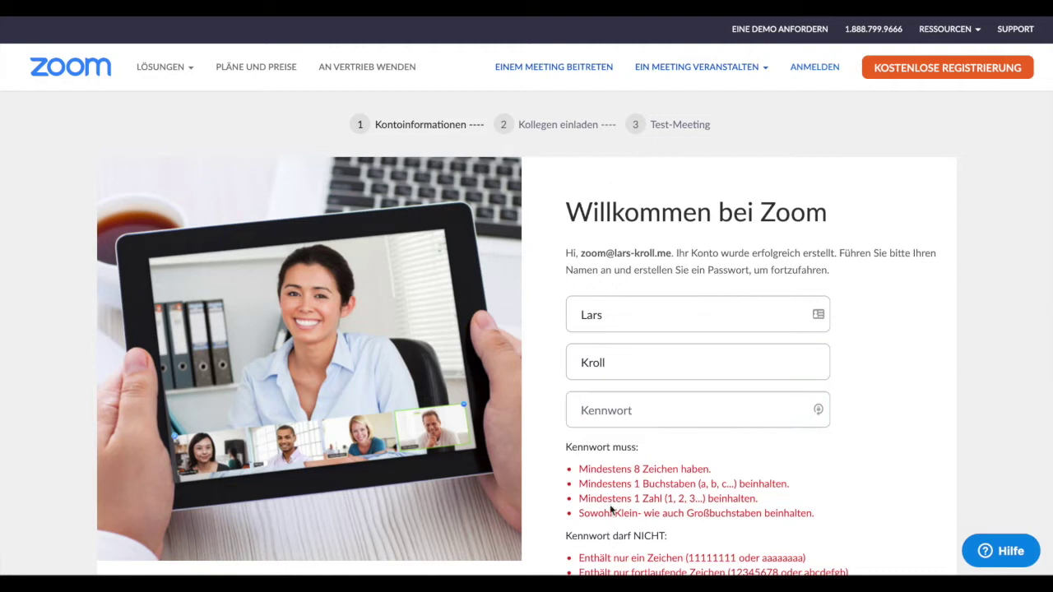
{"action": "left_click", "coordinate": [605, 413]}
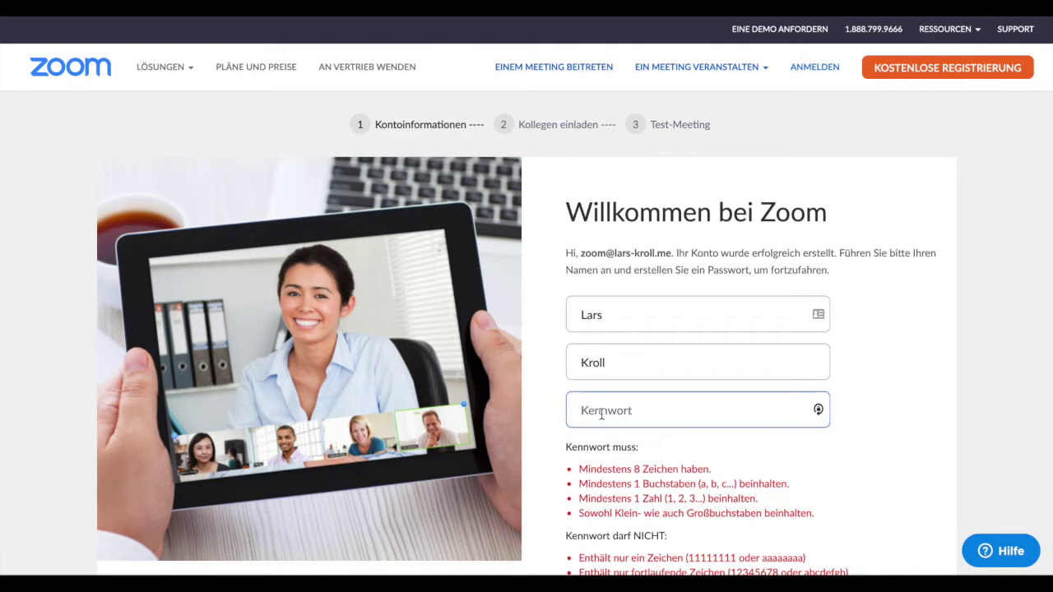
{"action": "key", "text": "ctrl+v"}
{"action": "scroll", "coordinate": [699, 444], "scroll_direction": "down", "scroll_amount": 1}
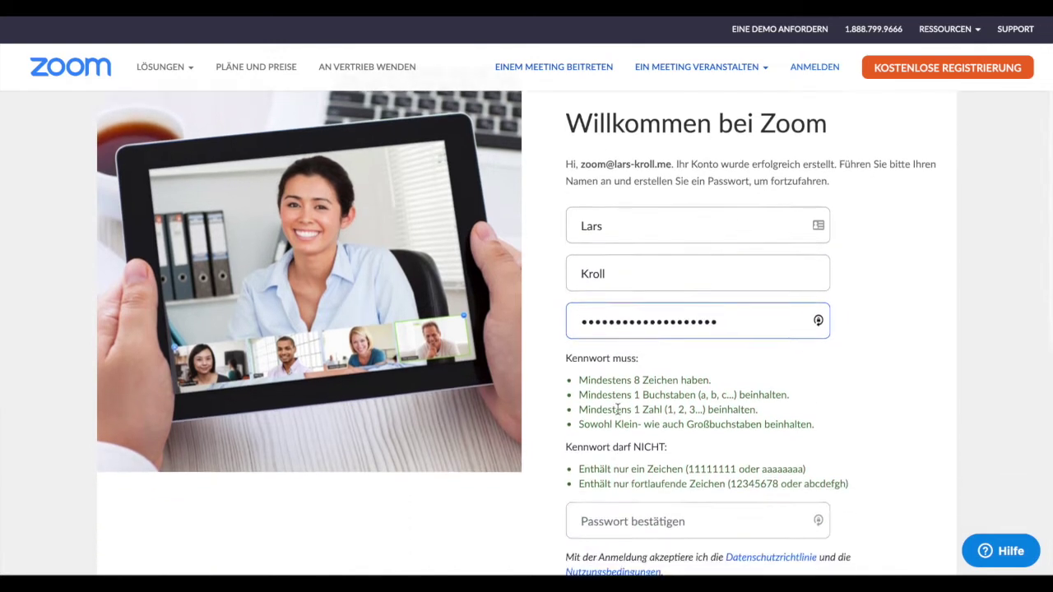
{"action": "key", "text": "Tab"}
{"action": "key", "text": "ctrl+v"}
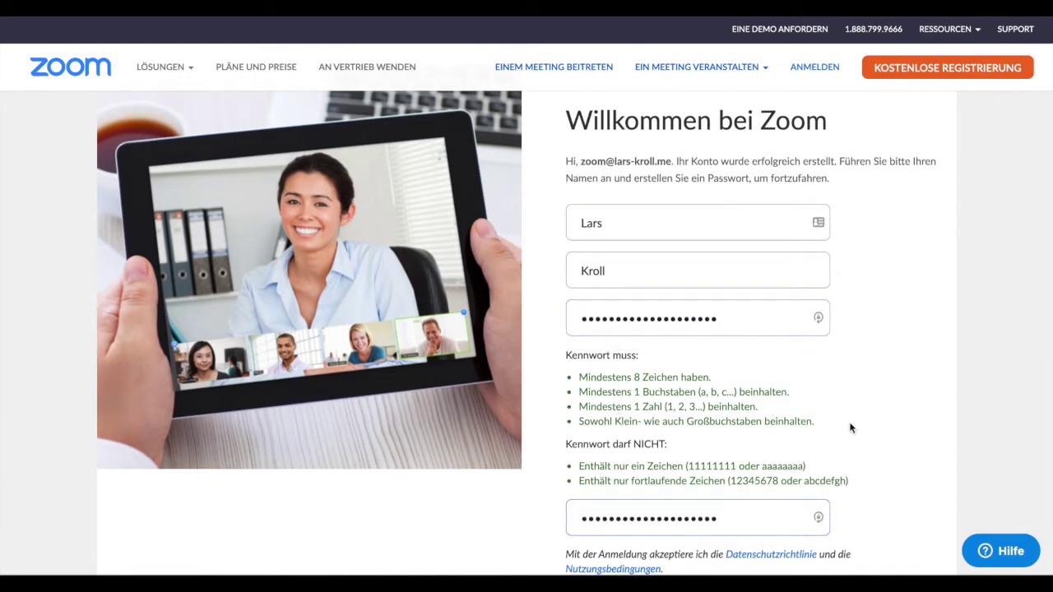
{"action": "scroll", "coordinate": [852, 426], "scroll_direction": "down", "scroll_amount": 1}
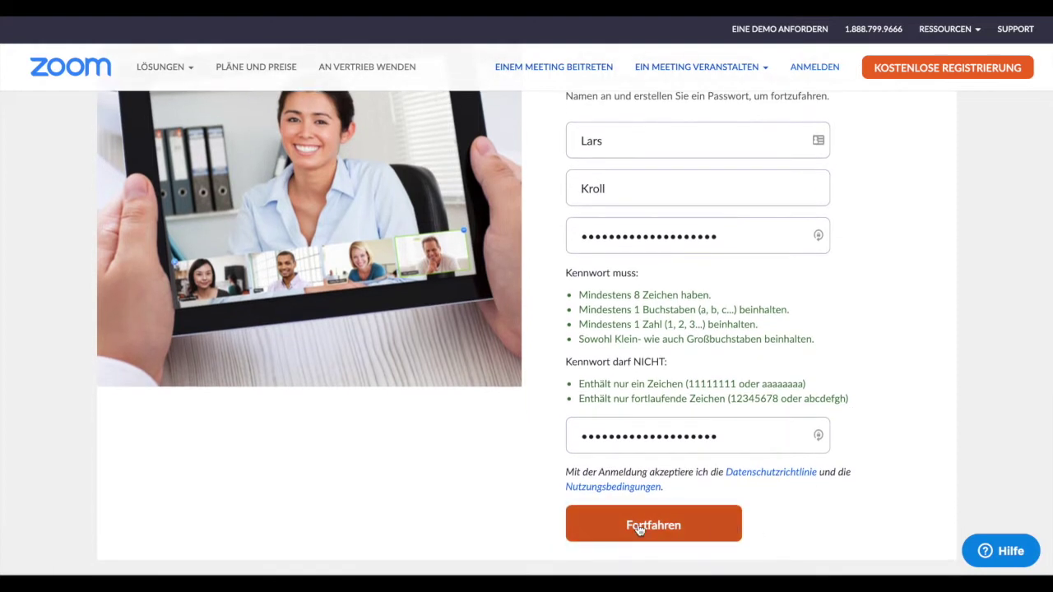
{"action": "left_click", "coordinate": [687, 527]}
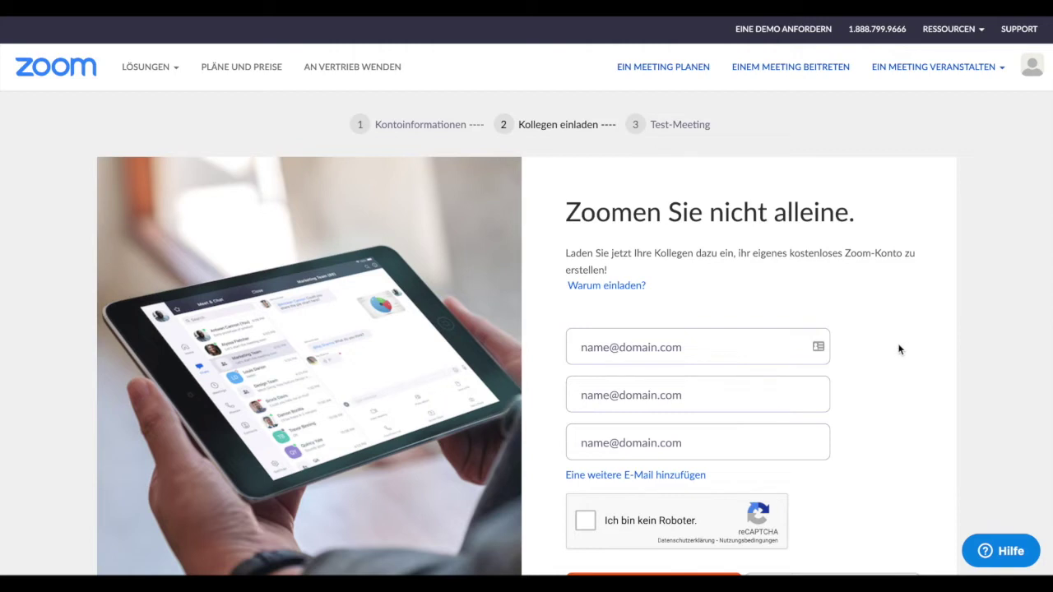
- Skip the colleague invitation step to reach the Test-Meeting page
{"action": "scroll", "coordinate": [899, 349], "scroll_direction": "down", "scroll_amount": 1}
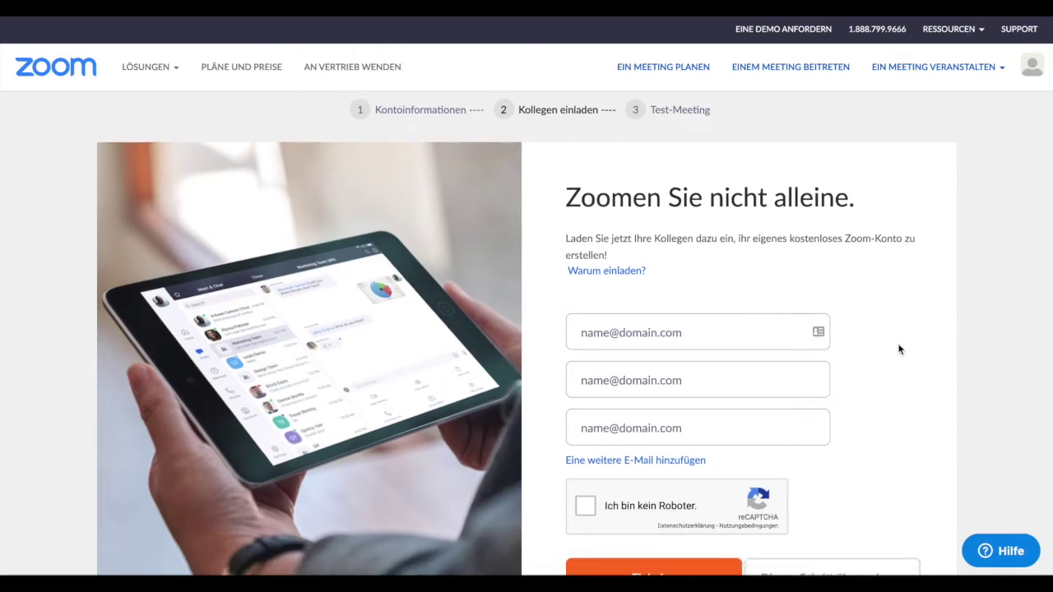
{"action": "scroll", "coordinate": [899, 349], "scroll_direction": "down", "scroll_amount": 2}
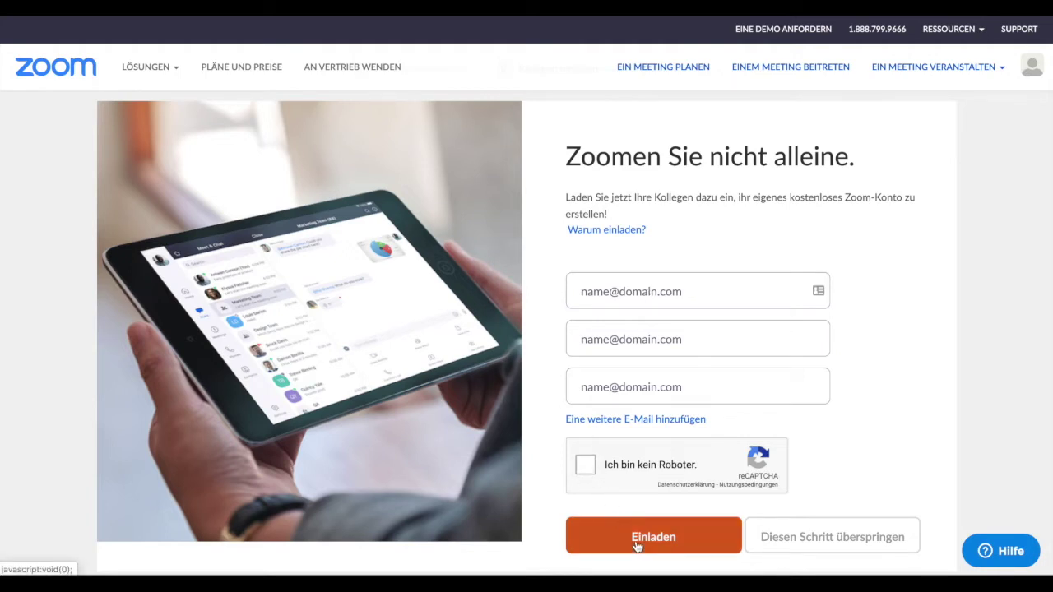
{"action": "left_click", "coordinate": [818, 546]}
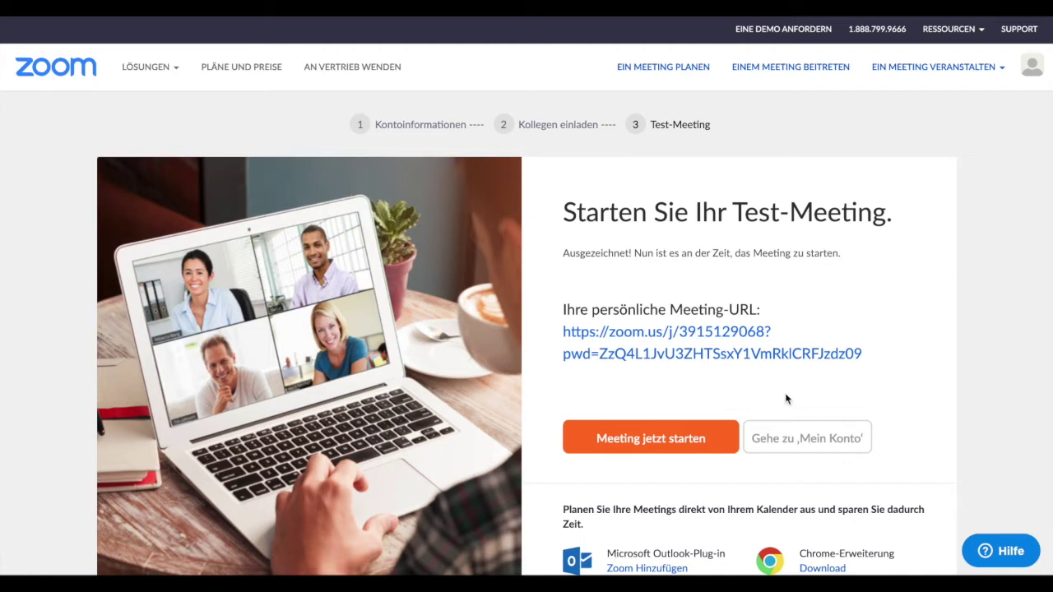
- Edit the profile, enter company 'SO.real GmbH', and save the changes
{"action": "left_click", "coordinate": [802, 442]}
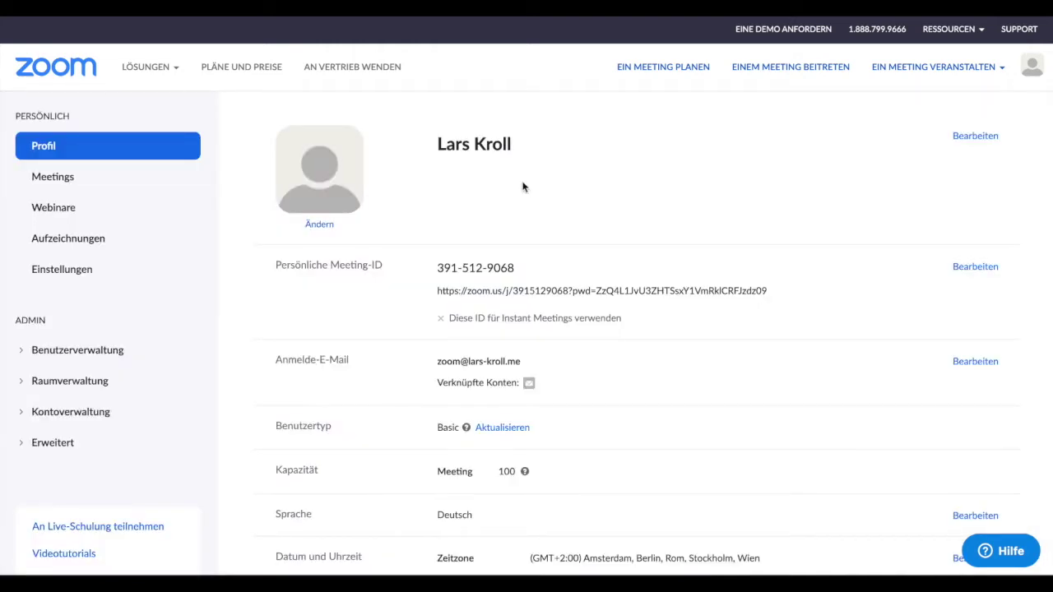
{"action": "mouse_move", "coordinate": [1031, 66]}
{"action": "left_click", "coordinate": [974, 137]}
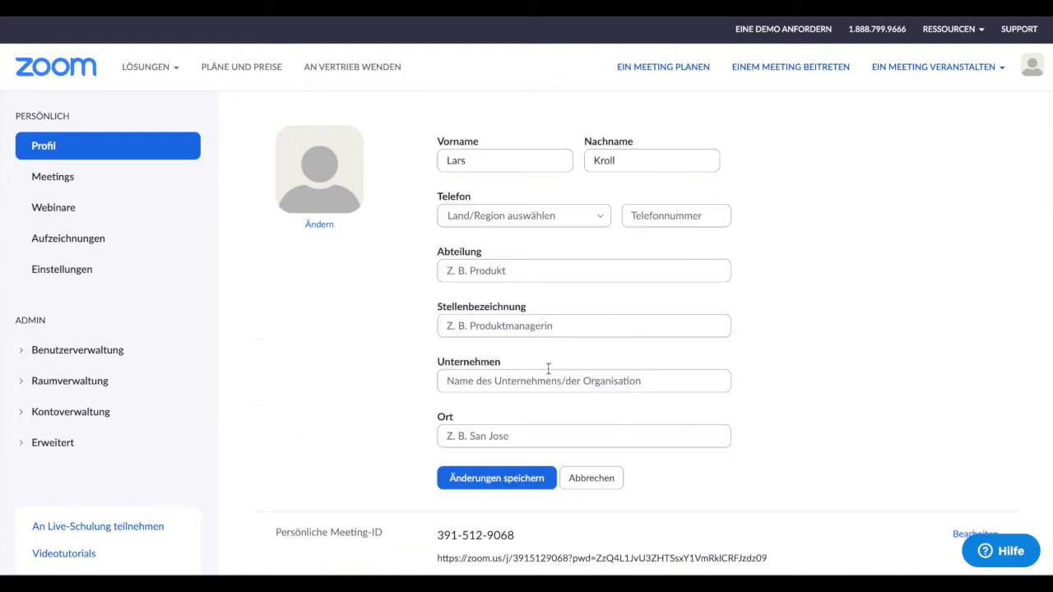
{"action": "left_click", "coordinate": [486, 380]}
{"action": "type", "text": "SO.real GmbH"}
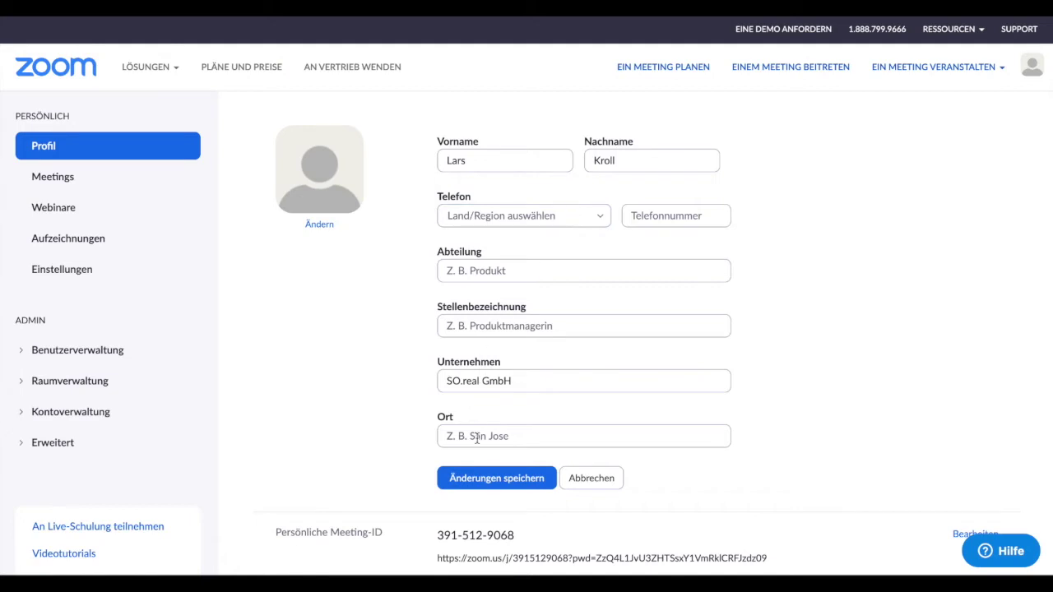
{"action": "left_click", "coordinate": [490, 479]}
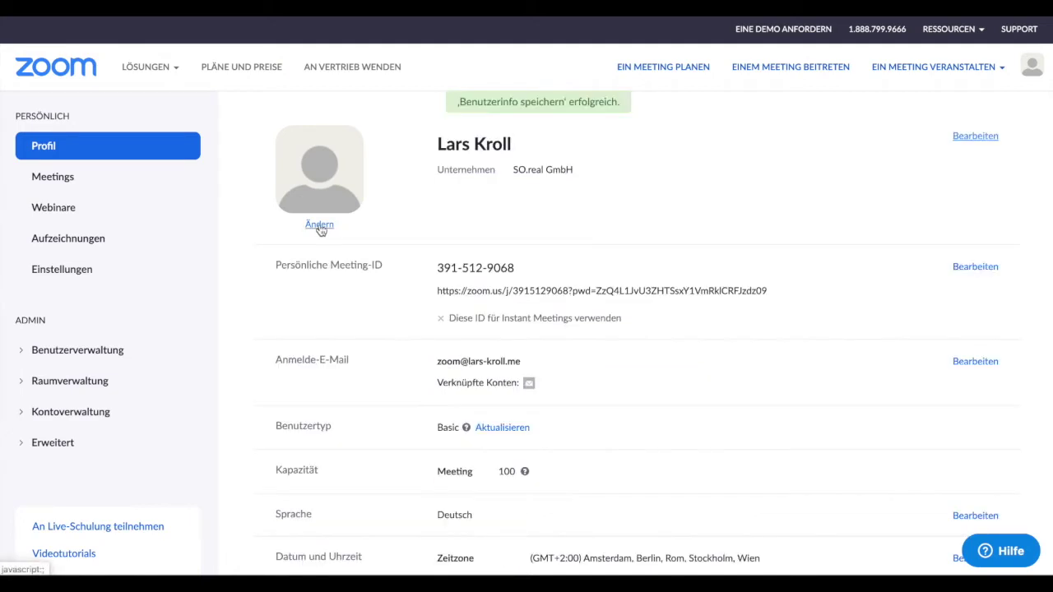
{"action": "left_click", "coordinate": [320, 225]}
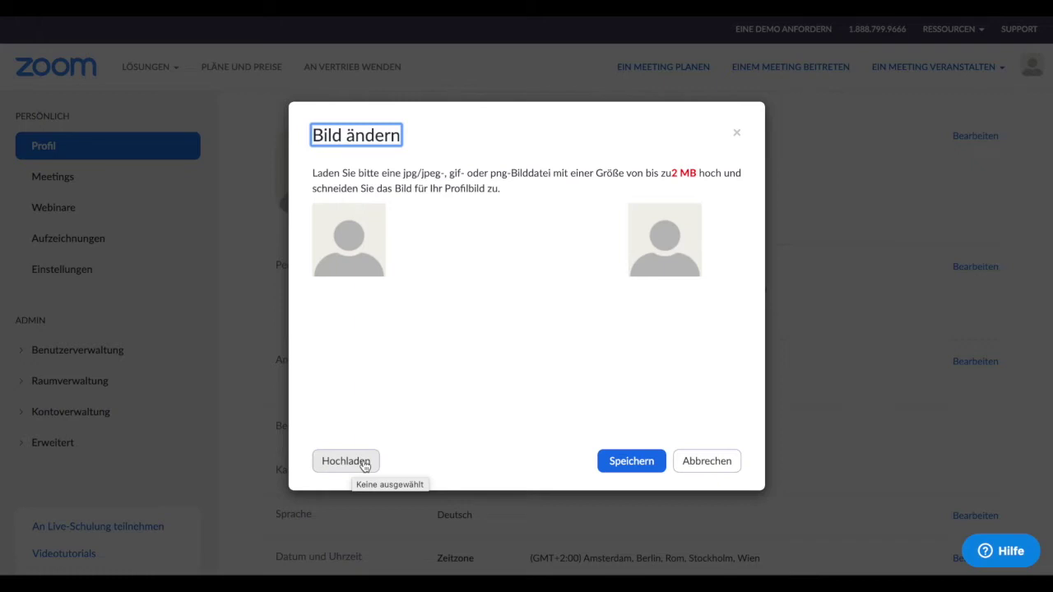
{"action": "left_click", "coordinate": [632, 460]}
{"action": "scroll", "coordinate": [650, 314], "scroll_direction": "down", "scroll_amount": 1}
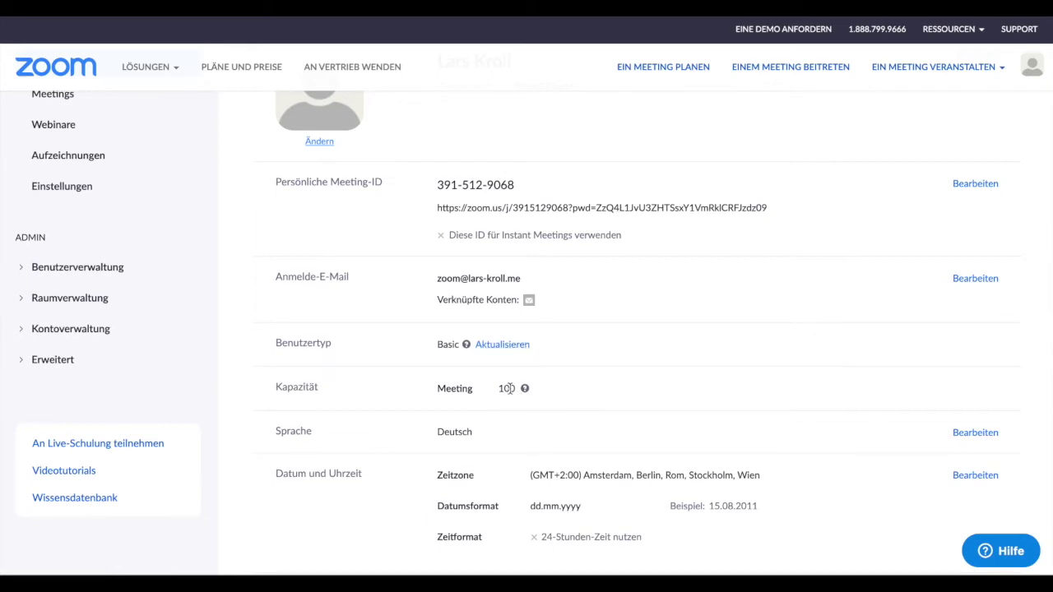
{"action": "scroll", "coordinate": [632, 381], "scroll_direction": "down", "scroll_amount": 1}
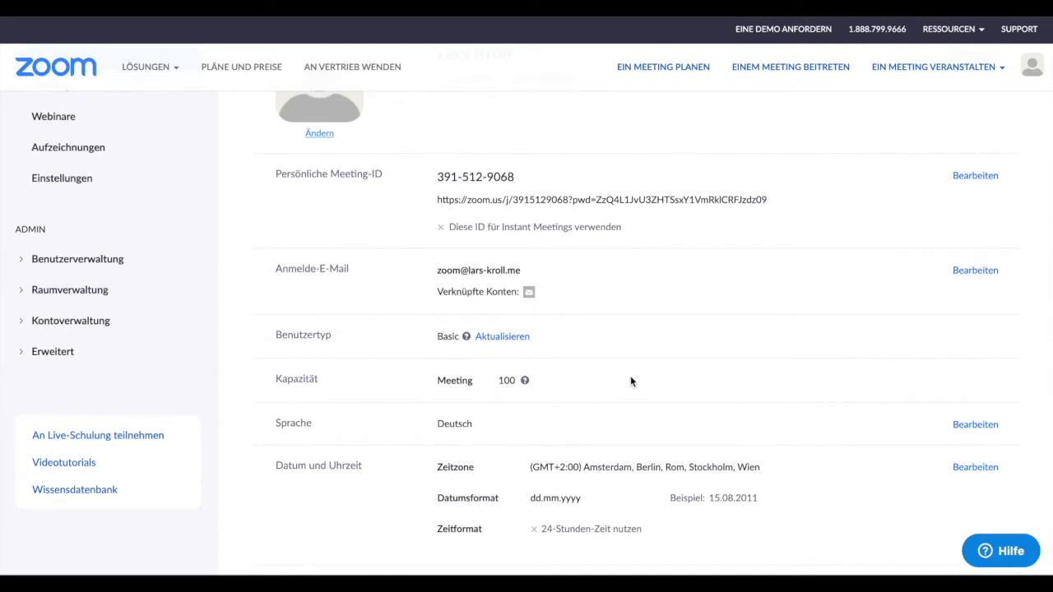
{"action": "scroll", "coordinate": [630, 381], "scroll_direction": "down", "scroll_amount": 3}
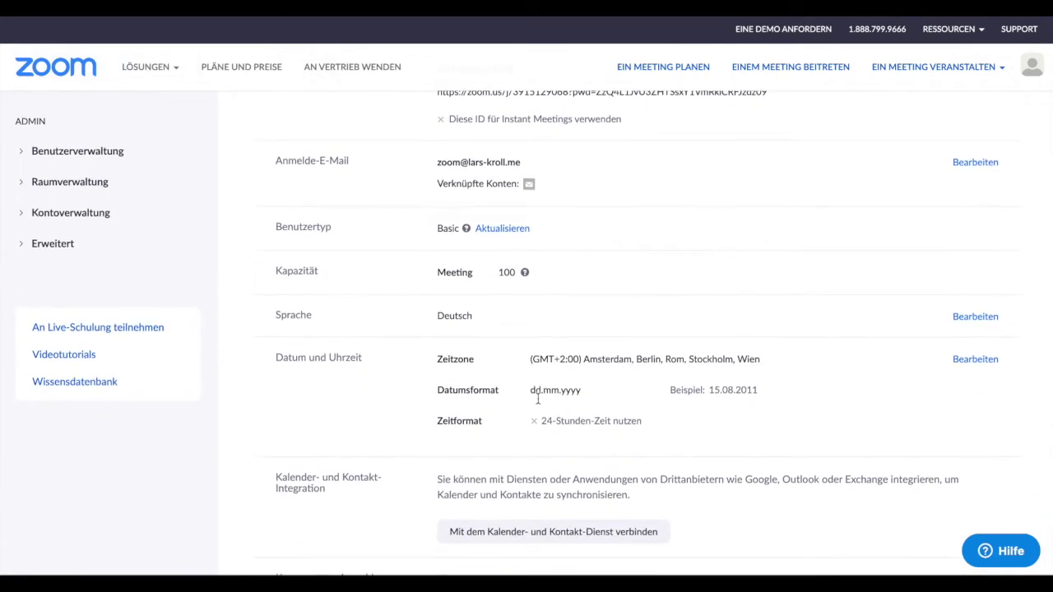
{"action": "scroll", "coordinate": [539, 398], "scroll_direction": "down", "scroll_amount": 2}
{"action": "scroll", "coordinate": [553, 382], "scroll_direction": "down", "scroll_amount": 3}
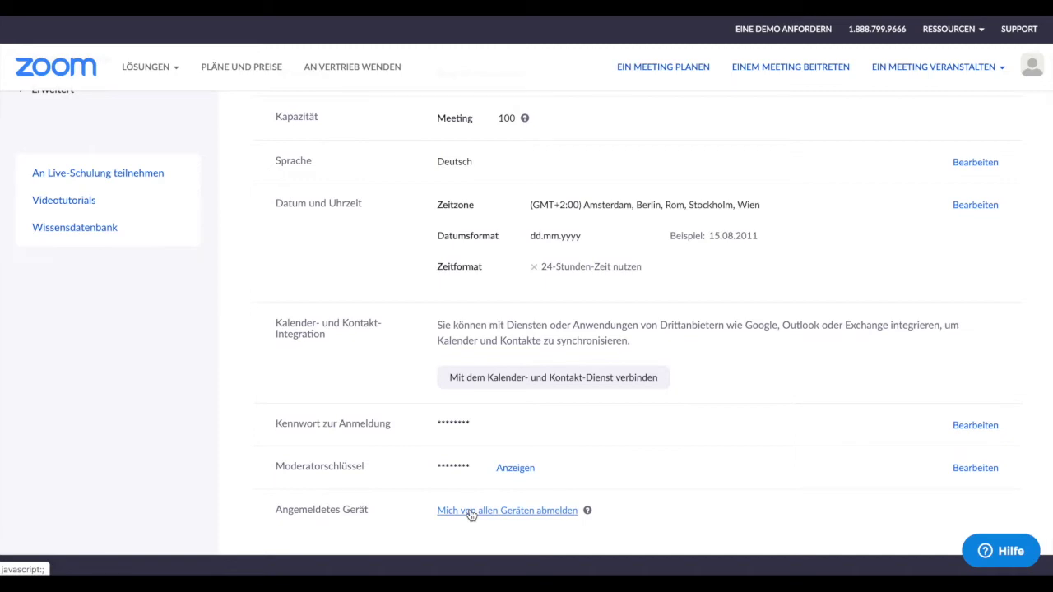
{"action": "scroll", "coordinate": [220, 215], "scroll_direction": "up", "scroll_amount": 5}
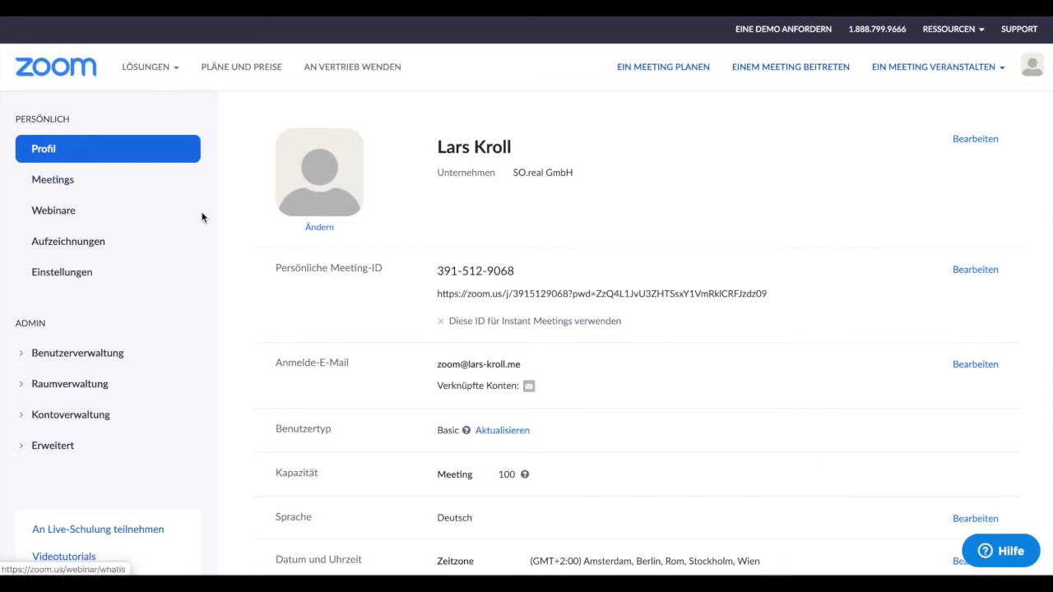
- Schedule a new meeting and retitle it 'Virtuelles Selbsthilfegruppen Treffen'
{"action": "left_click", "coordinate": [65, 184]}
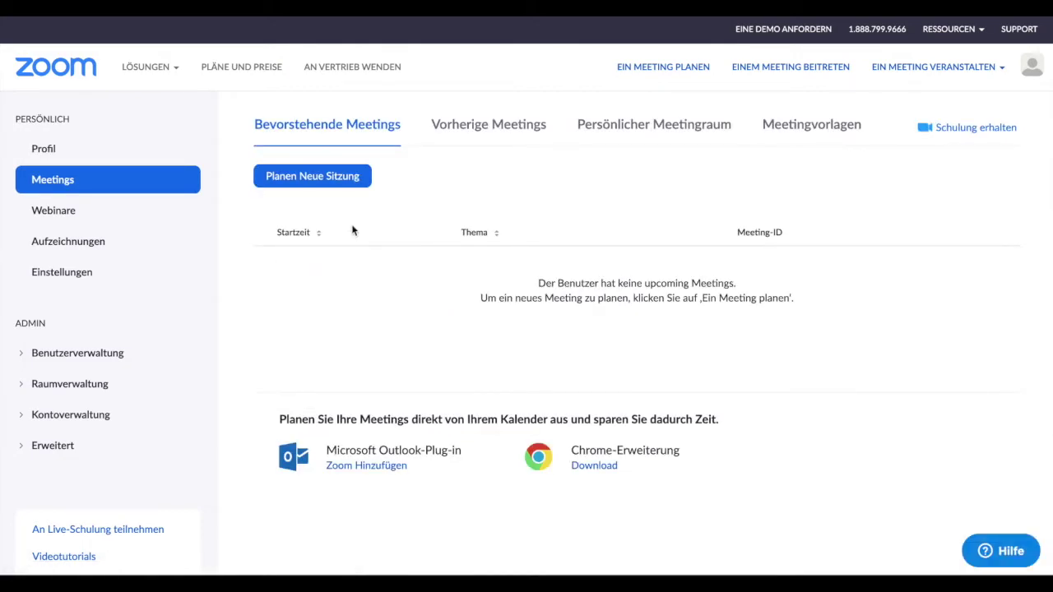
{"action": "left_click", "coordinate": [323, 181]}
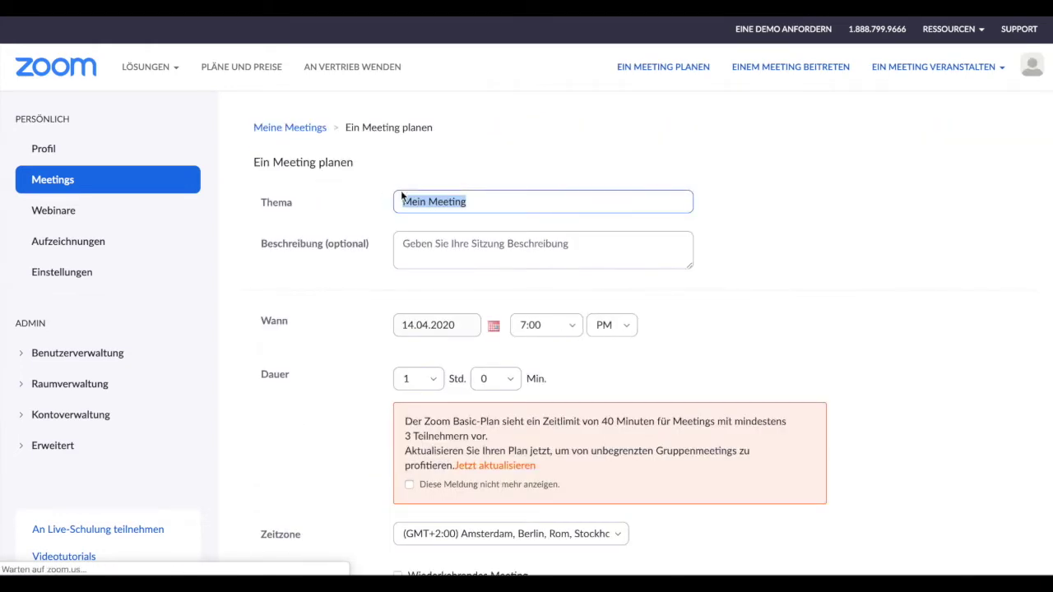
{"action": "scroll", "coordinate": [494, 215], "scroll_direction": "down", "scroll_amount": 5}
{"action": "scroll", "coordinate": [495, 215], "scroll_direction": "up", "scroll_amount": 5}
{"action": "triple_click", "coordinate": [516, 202]}
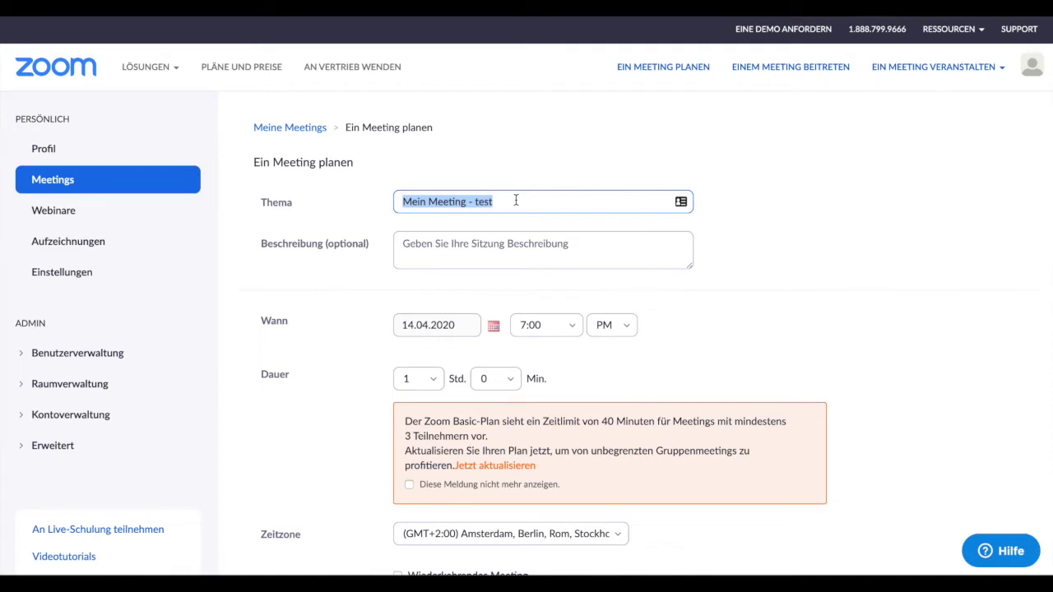
{"action": "key", "text": "BackSpace"}
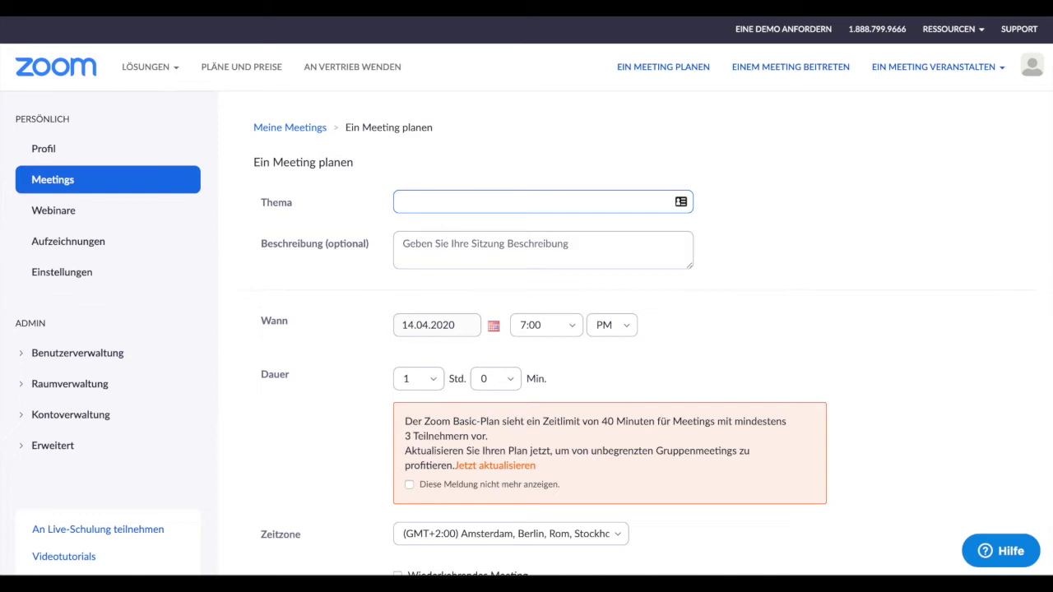
{"action": "type", "text": "Virtuelles Selbsthilf"}
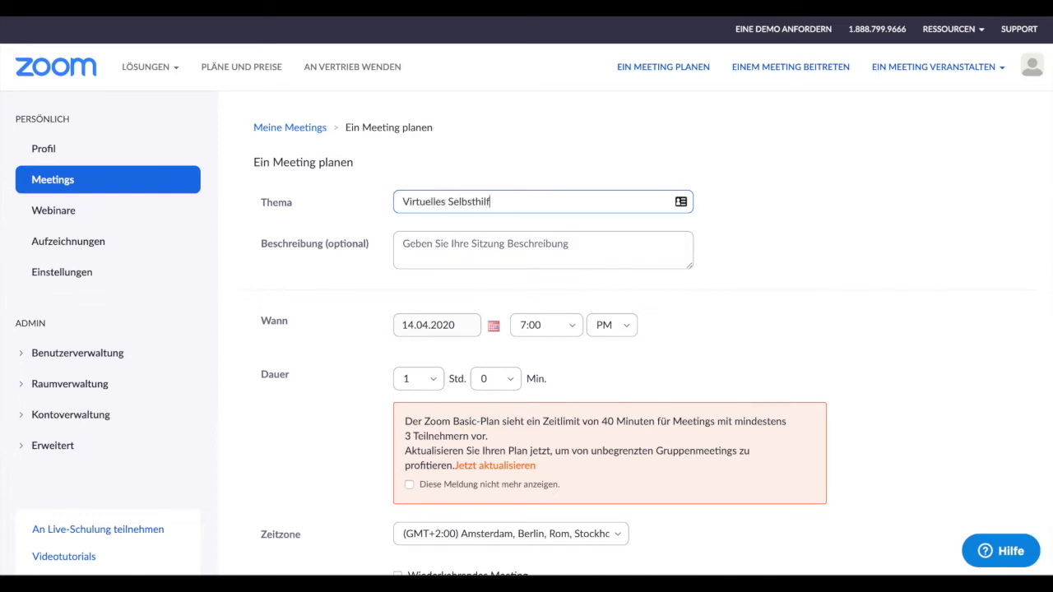
{"action": "type", "text": "egruppen Treffen"}
- Paste the prepared description inviting people to a virtual coffee chat
{"action": "left_click", "coordinate": [459, 259]}
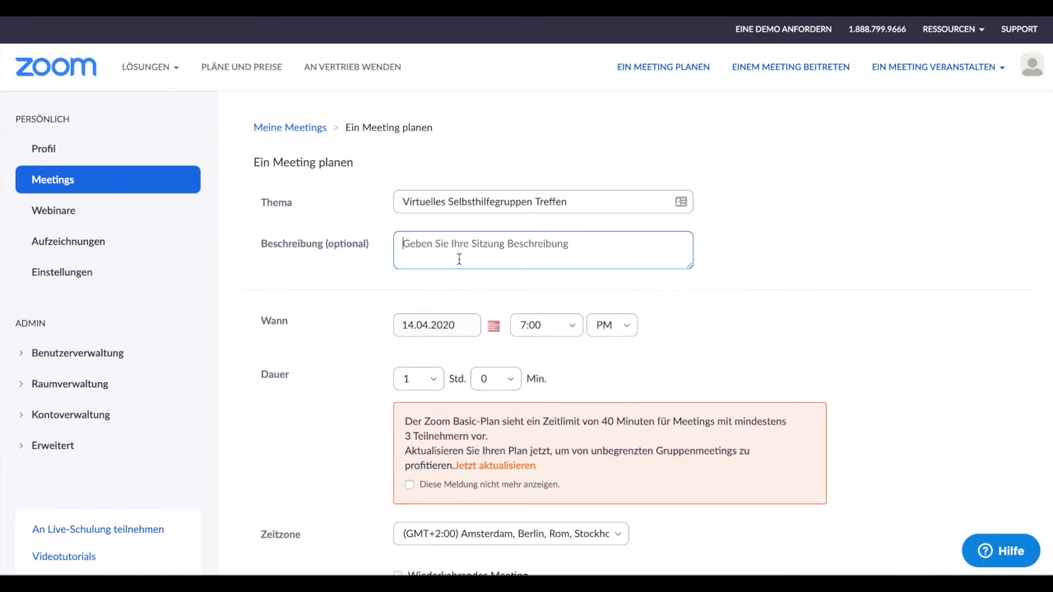
{"action": "type", "text": "Wir wollen uns heute zum virtuellen Selbsthilfegruppen Treffen verabreden und gemeinsam online einen Kaffee oder Tee trinken und uns über Gott und die Welt unterhalten."}
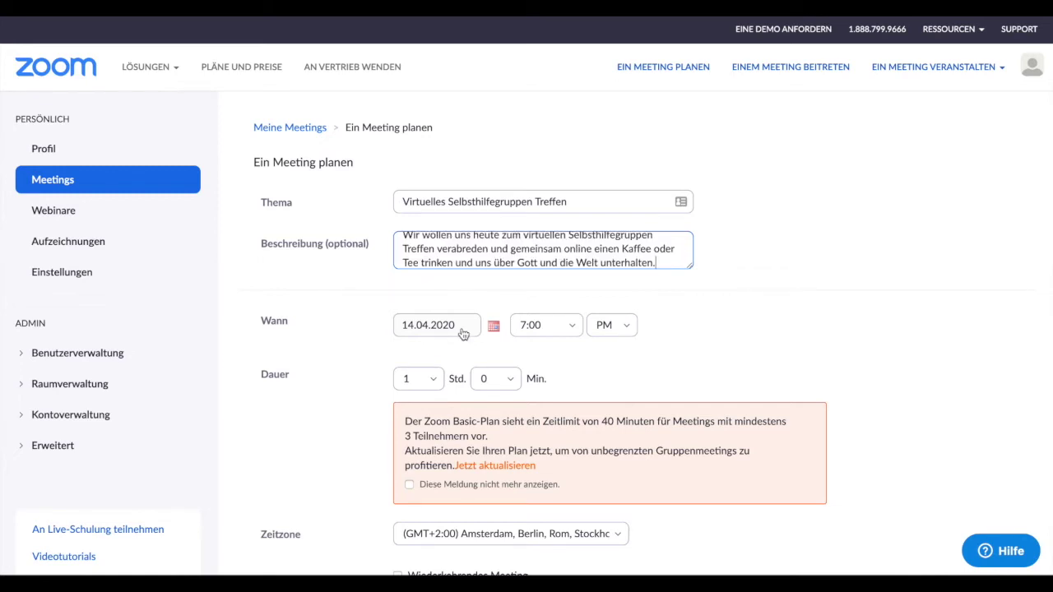
{"action": "left_click", "coordinate": [494, 329]}
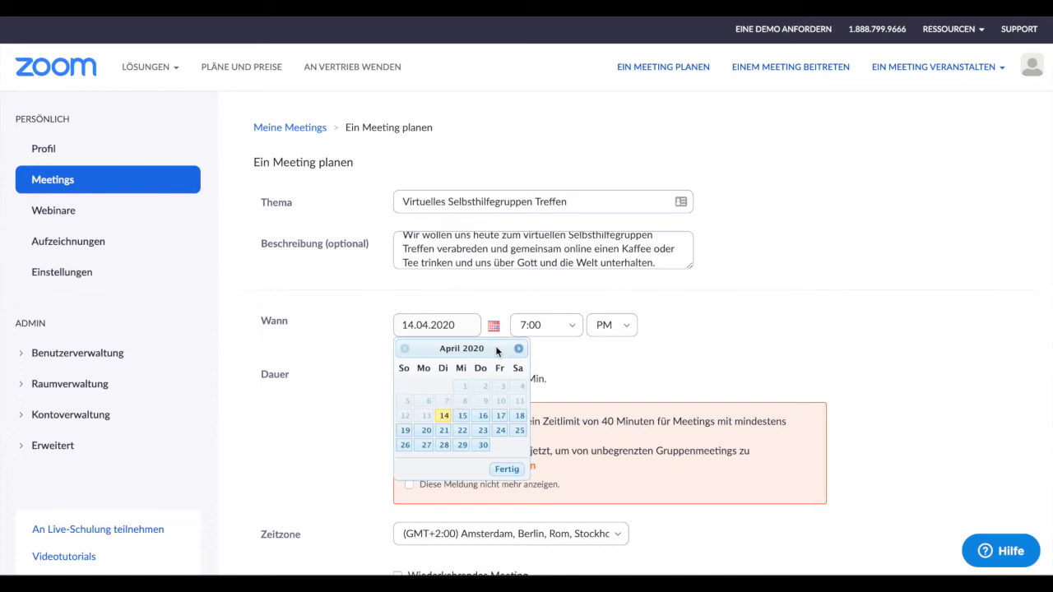
- Set the meeting date to 15.04.2020 with a 12:00 PM start time
{"action": "left_click", "coordinate": [464, 416]}
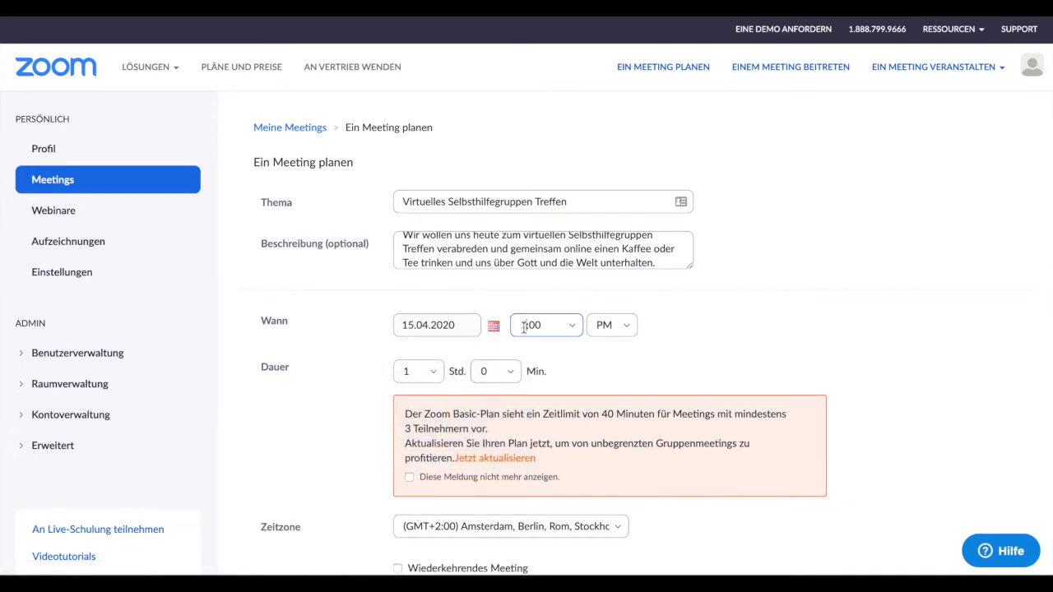
{"action": "left_click", "coordinate": [560, 329]}
{"action": "left_click", "coordinate": [620, 329]}
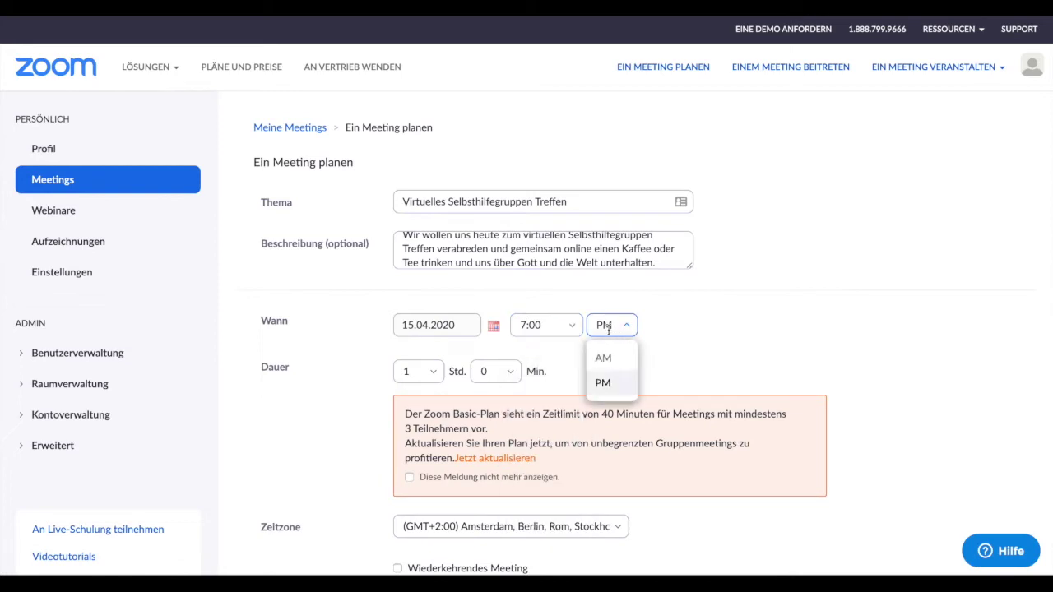
{"action": "left_click", "coordinate": [613, 388]}
{"action": "left_click", "coordinate": [571, 328]}
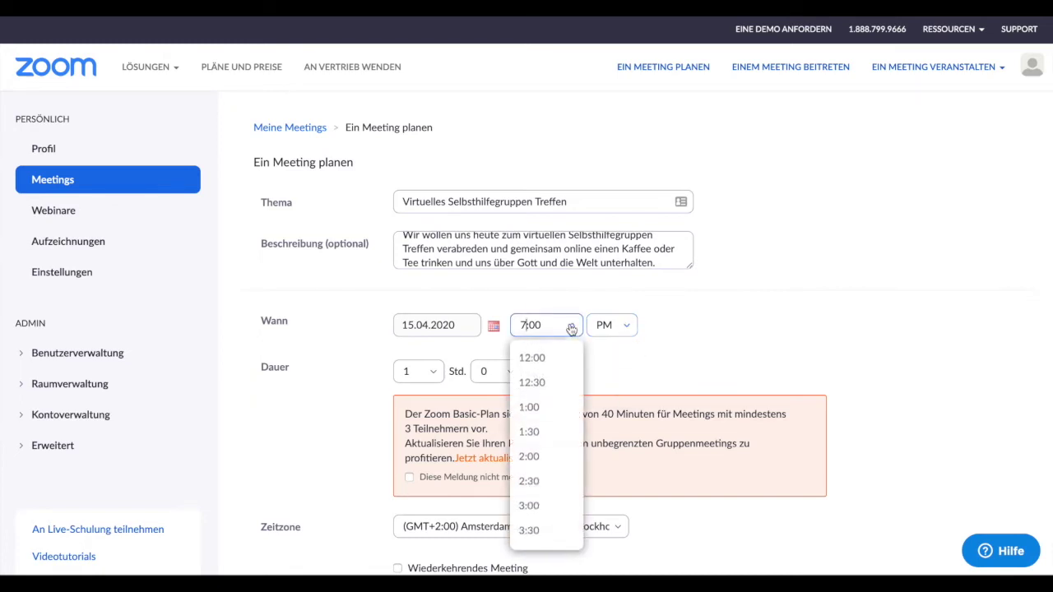
{"action": "left_click", "coordinate": [555, 364]}
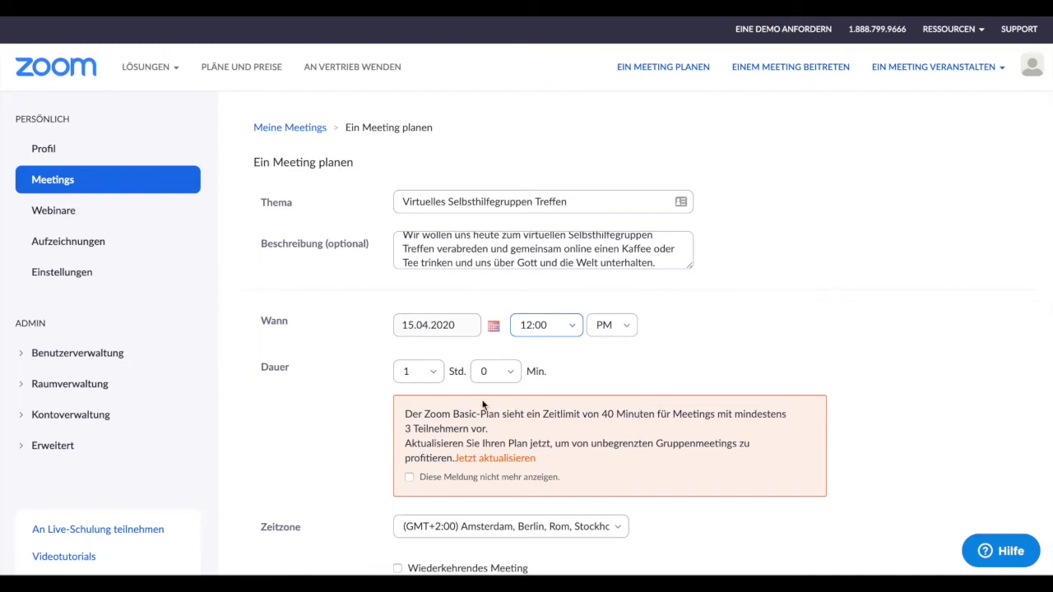
- Check the duration hour choices, keeping the meeting at 1 hour
{"action": "left_click", "coordinate": [433, 374]}
{"action": "scroll", "coordinate": [432, 350], "scroll_direction": "down", "scroll_amount": 5}
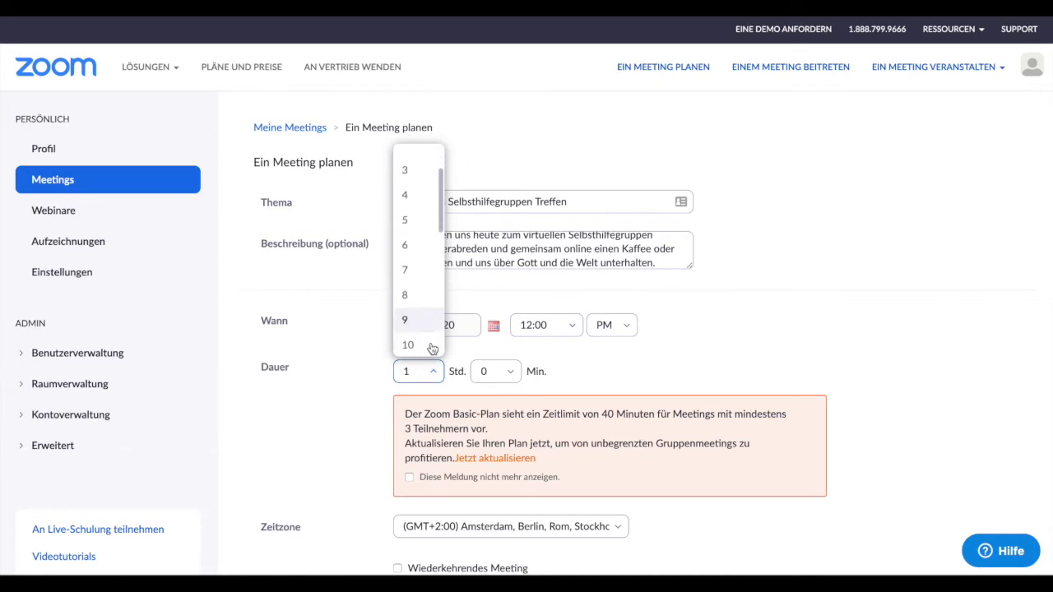
{"action": "scroll", "coordinate": [364, 445], "scroll_direction": "down", "scroll_amount": 1}
{"action": "scroll", "coordinate": [364, 426], "scroll_direction": "down", "scroll_amount": 1}
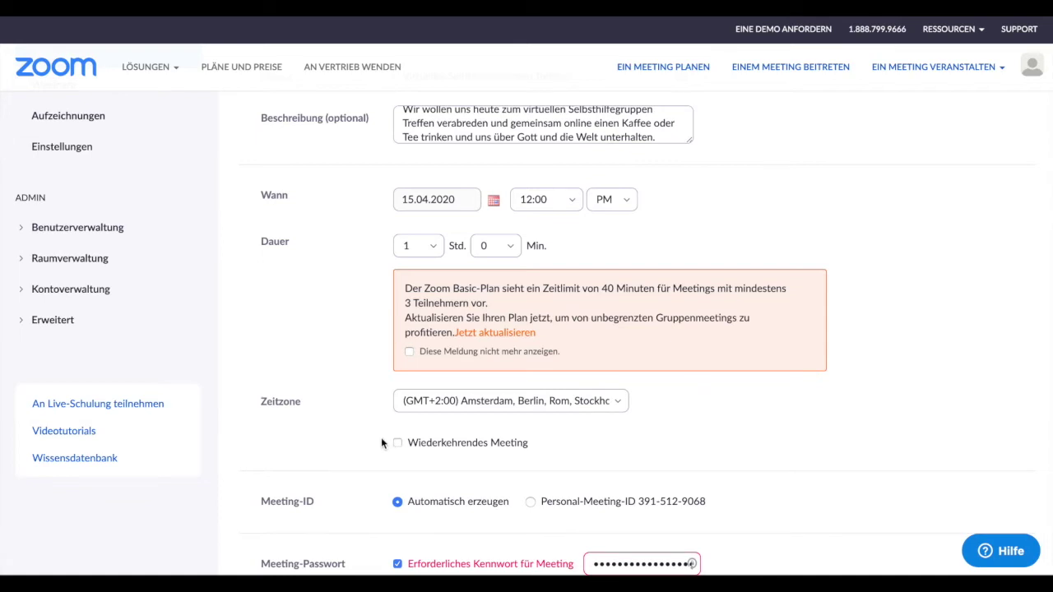
{"action": "scroll", "coordinate": [381, 443], "scroll_direction": "down", "scroll_amount": 1}
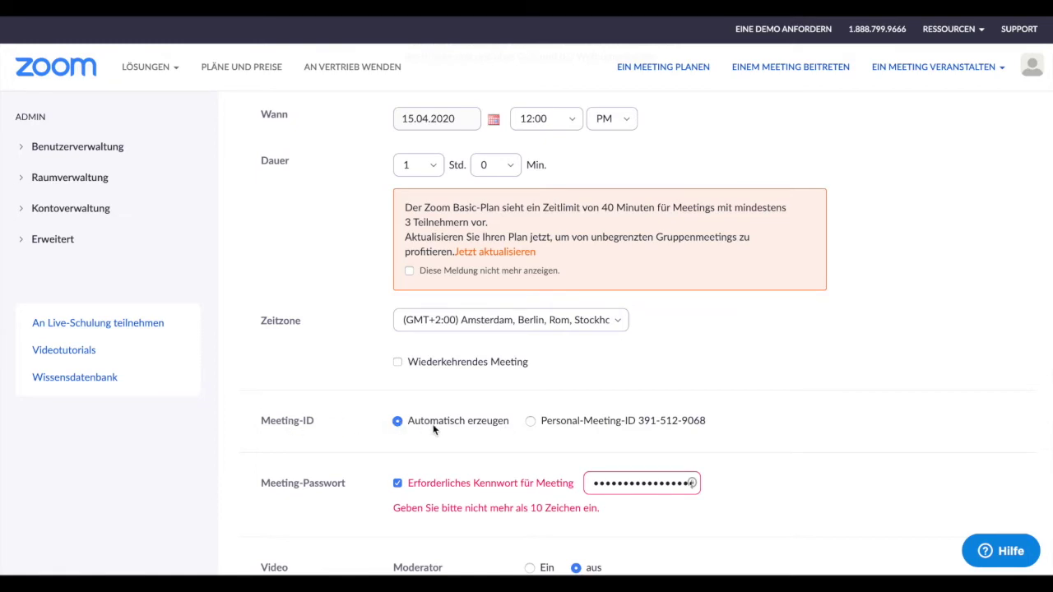
- Re-enable the meeting password requirement and select the existing password to replace it
{"action": "left_click", "coordinate": [398, 485]}
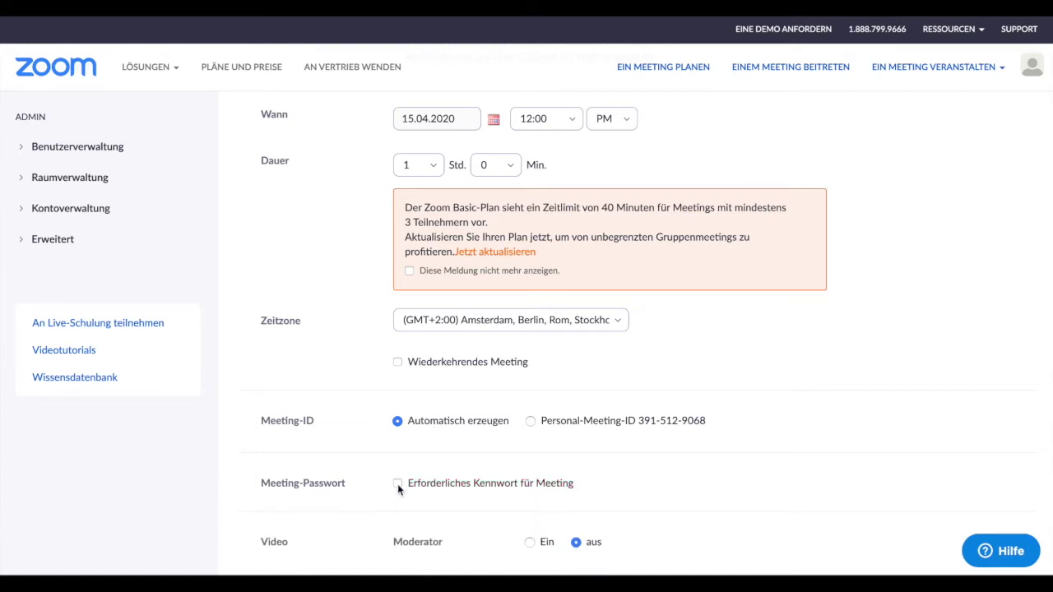
{"action": "left_click", "coordinate": [398, 483]}
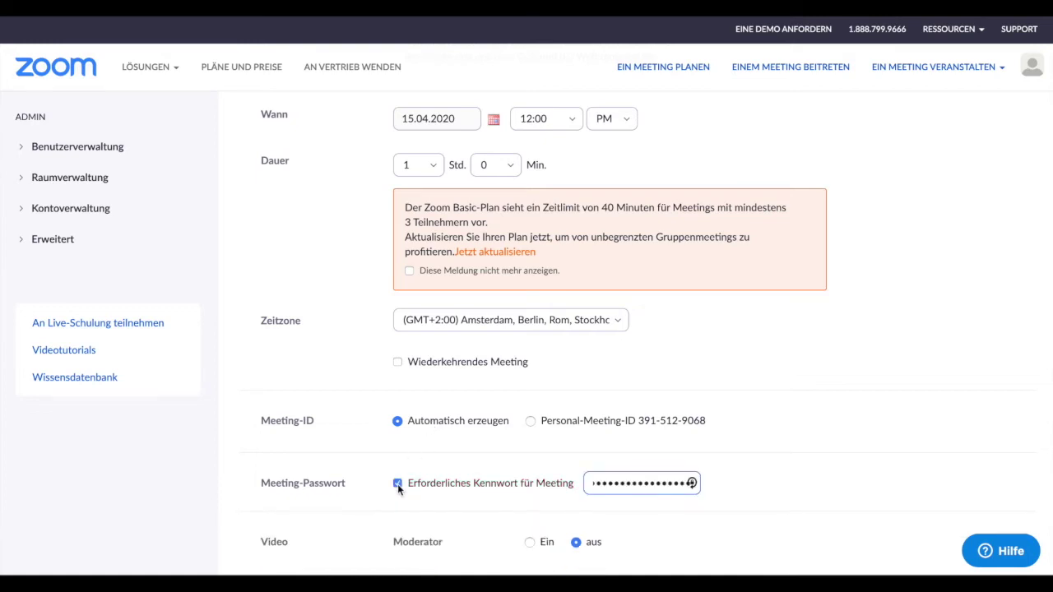
{"action": "double_click", "coordinate": [593, 474]}
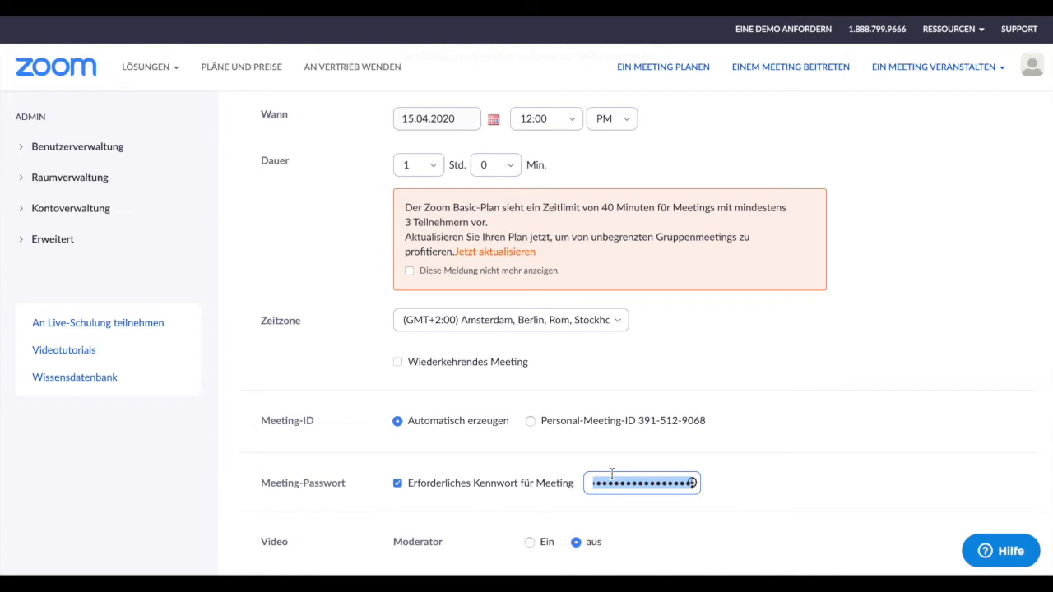
{"action": "scroll", "coordinate": [658, 284], "scroll_direction": "down", "scroll_amount": 5}
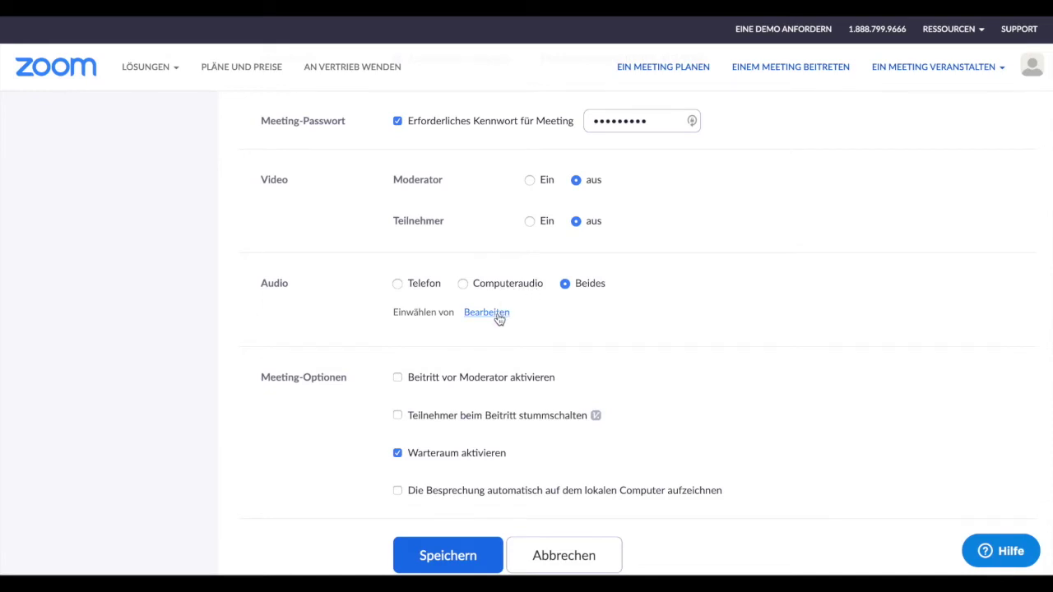
- Paste the new meeting password, mute participants on entry, and save the meeting
{"action": "key", "text": "ctrl+v"}
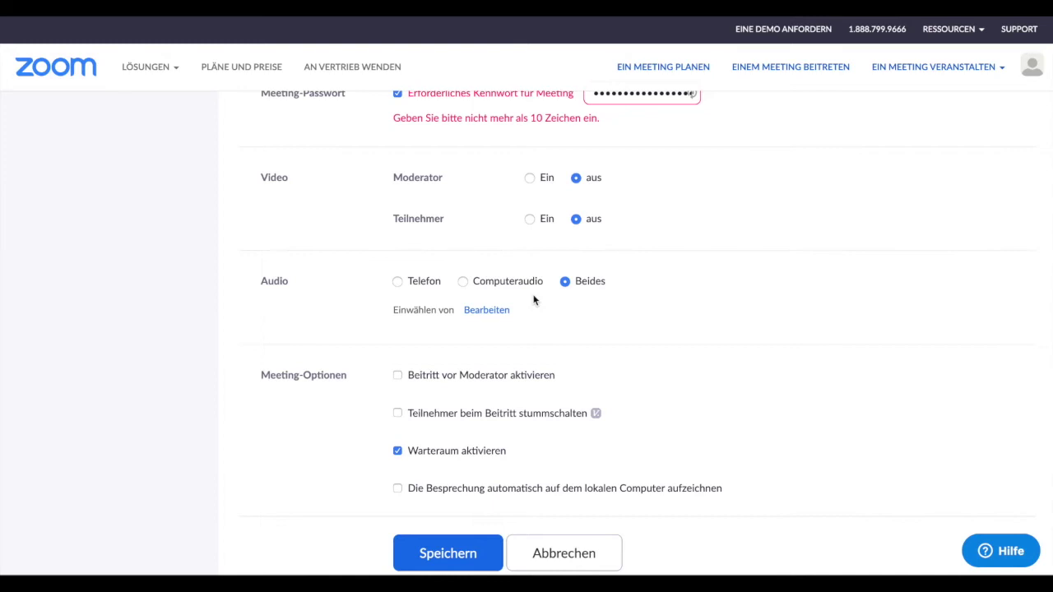
{"action": "scroll", "coordinate": [533, 301], "scroll_direction": "down", "scroll_amount": 1}
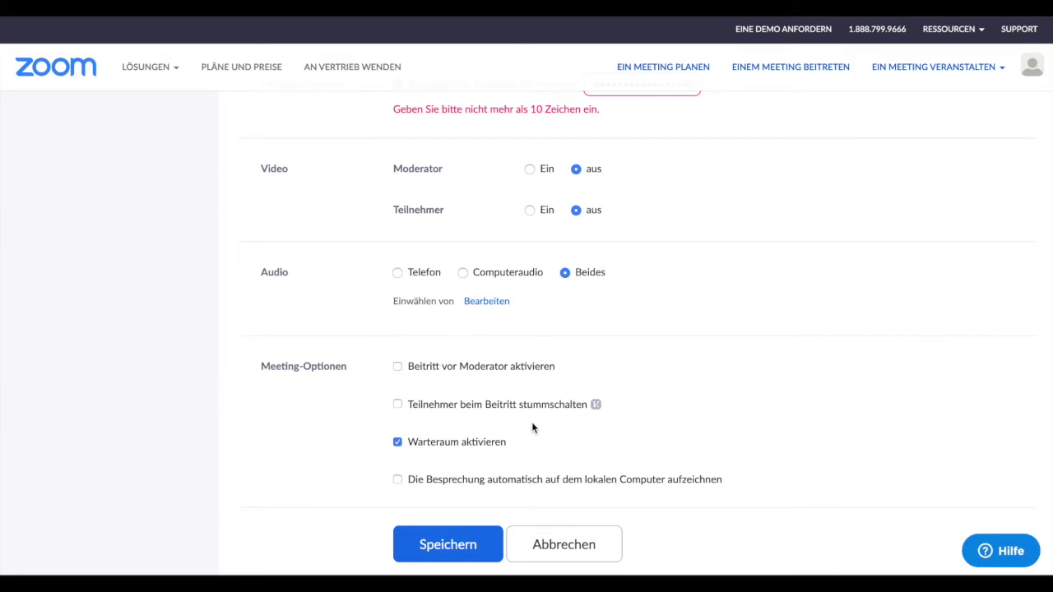
{"action": "left_click", "coordinate": [398, 406]}
{"action": "left_click", "coordinate": [442, 545]}
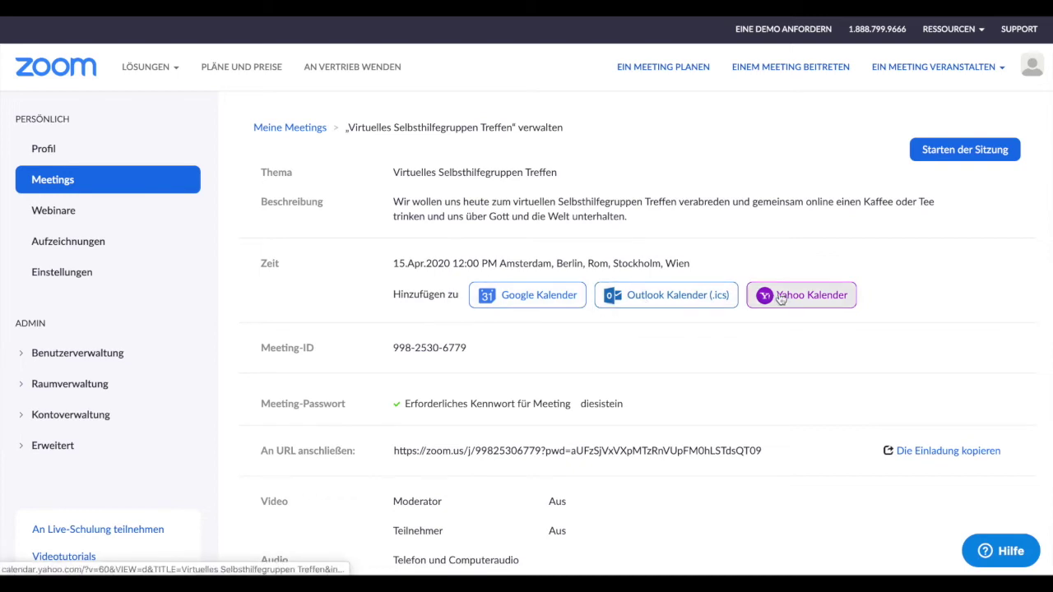
- Copy the Google Calendar link address and select the meeting's join URL
{"action": "right_click", "coordinate": [540, 297]}
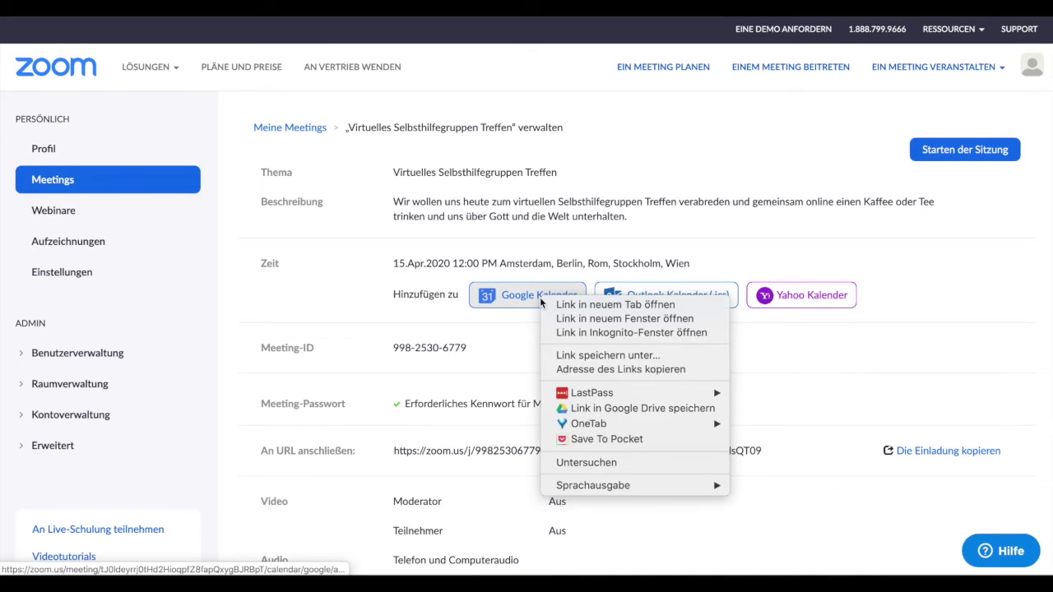
{"action": "left_click", "coordinate": [567, 370]}
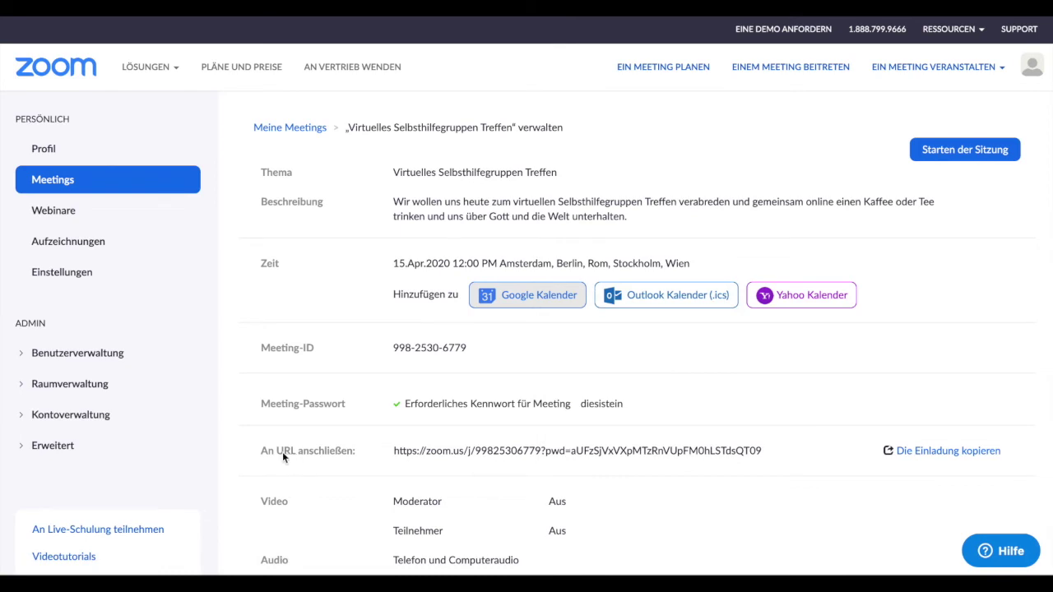
{"action": "left_click_drag", "start_coordinate": [261, 450], "coordinate": [390, 460]}
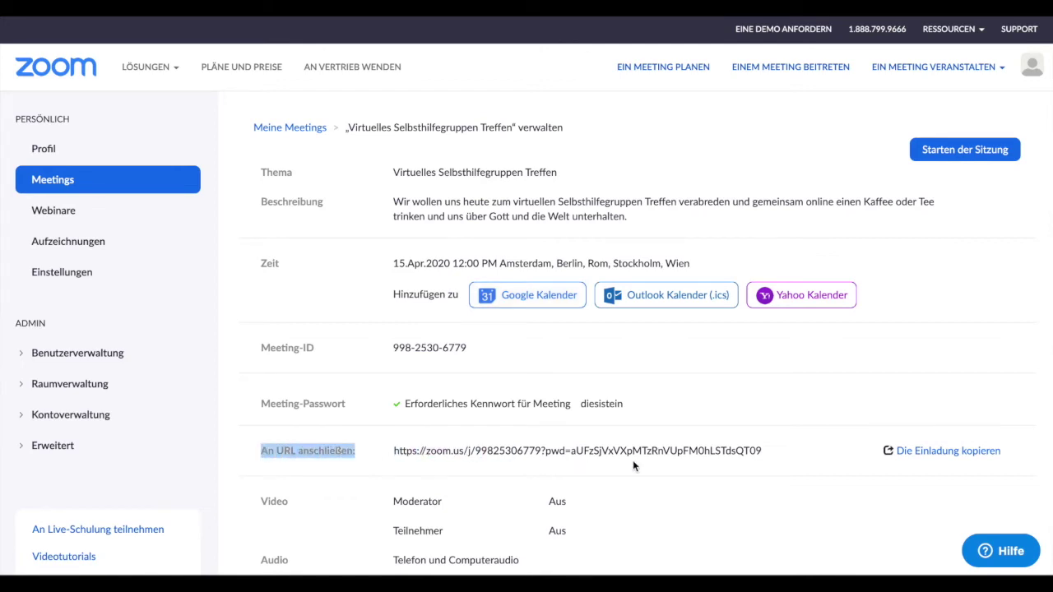
{"action": "left_click_drag", "start_coordinate": [773, 463], "coordinate": [773, 449]}
{"action": "left_click", "coordinate": [773, 449]}
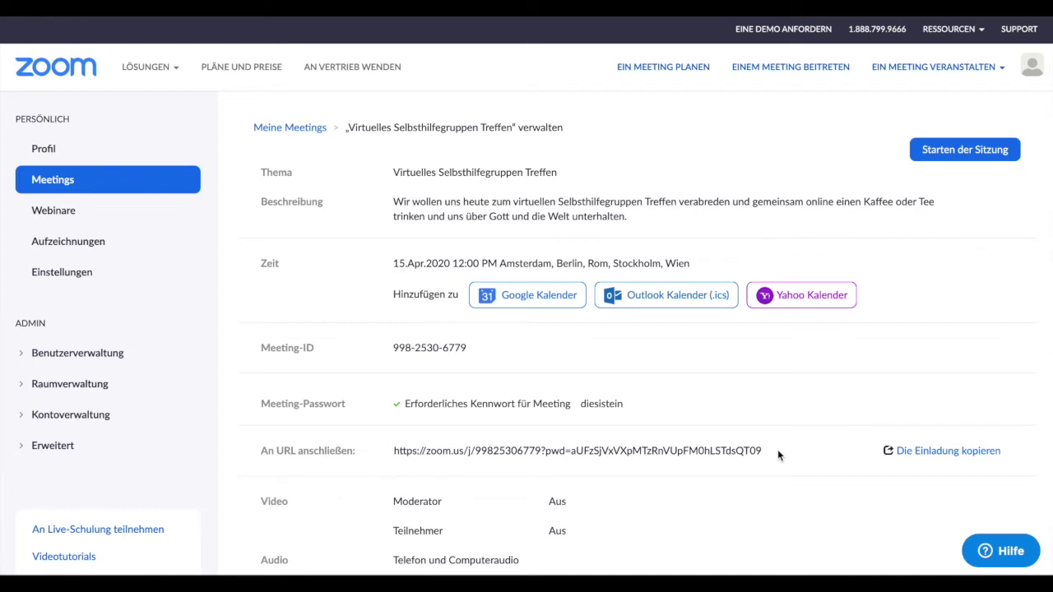
{"action": "scroll", "coordinate": [777, 450], "scroll_direction": "down", "scroll_amount": 1}
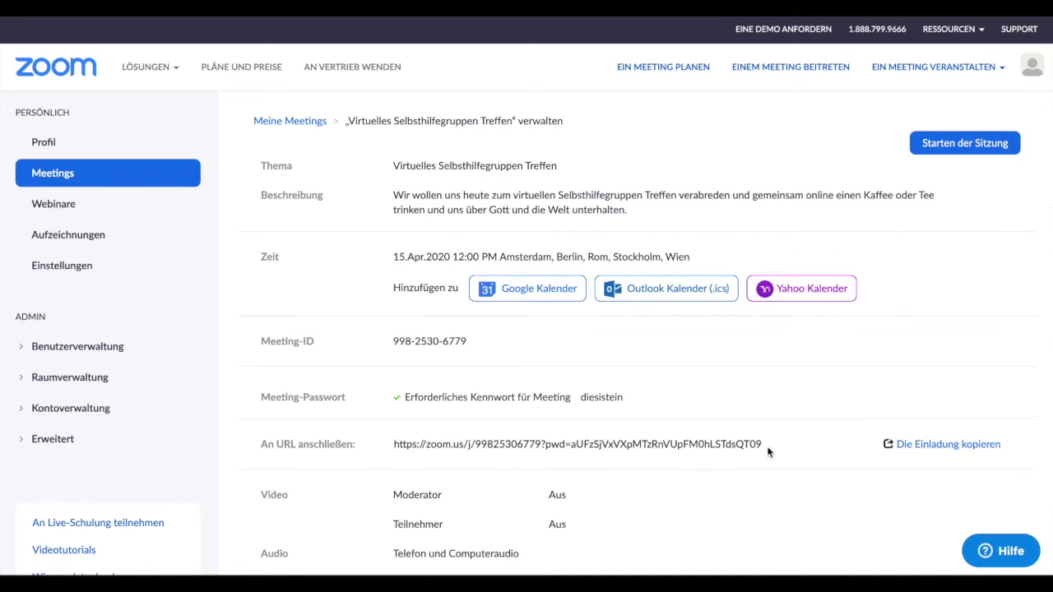
{"action": "left_click_drag", "start_coordinate": [394, 445], "coordinate": [730, 445]}
{"action": "left_click", "coordinate": [791, 447]}
{"action": "triple_click", "coordinate": [791, 447]}
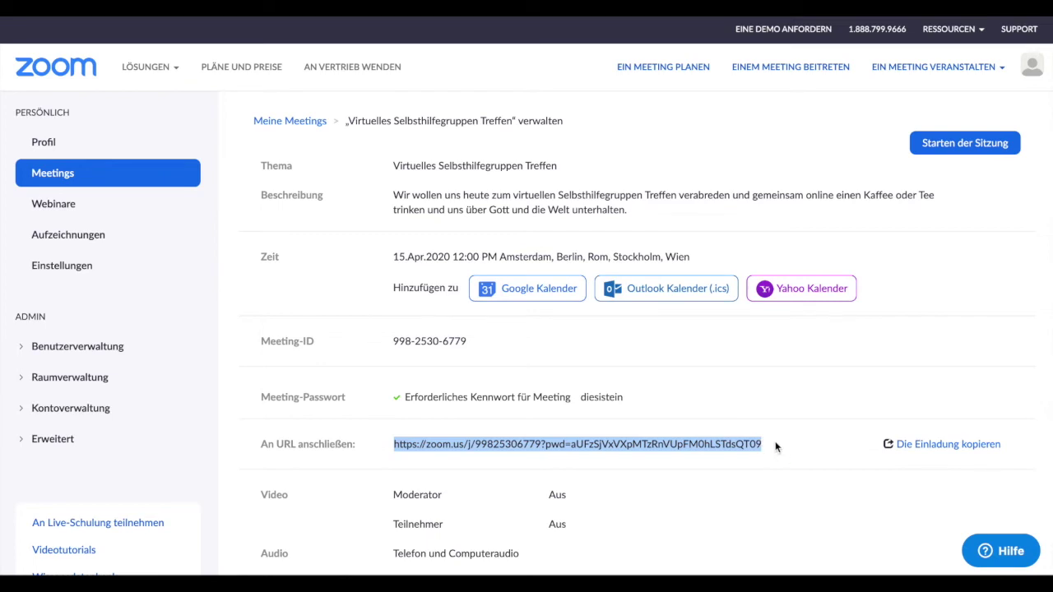
{"action": "left_click", "coordinate": [775, 442]}
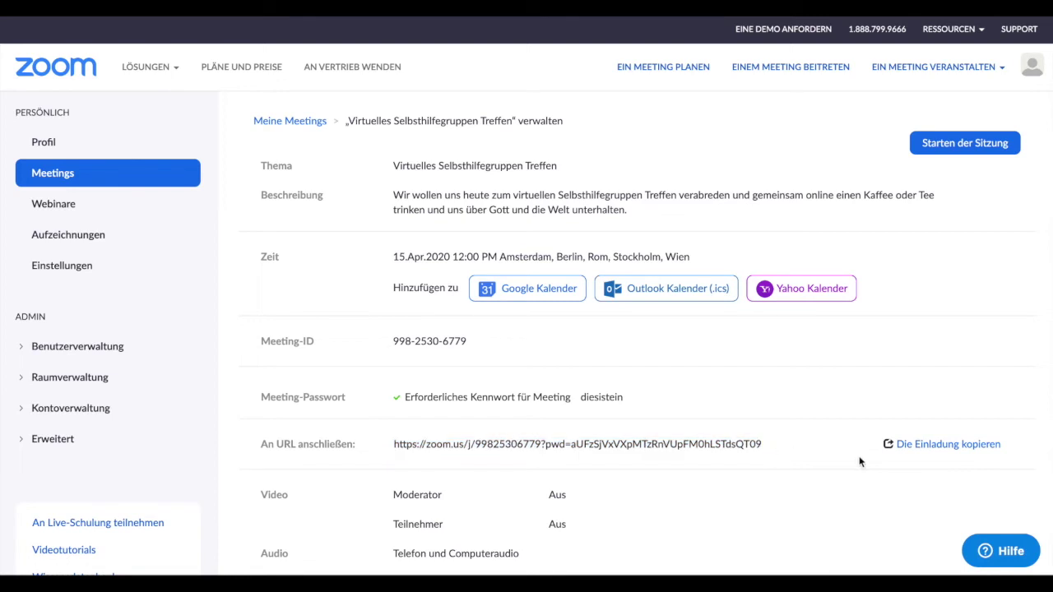
{"action": "left_click", "coordinate": [928, 448]}
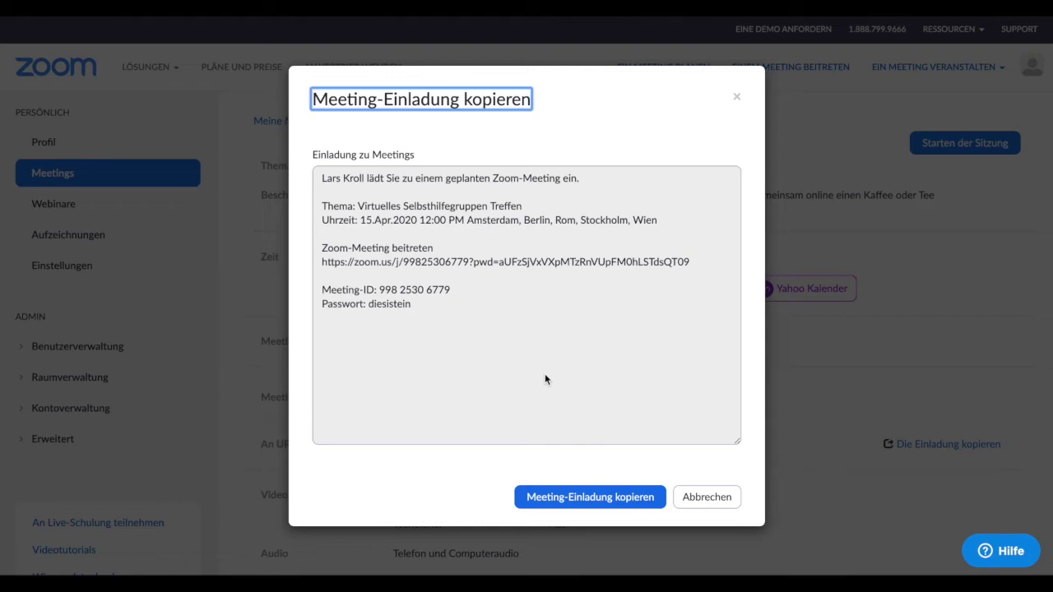
{"action": "left_click", "coordinate": [714, 493]}
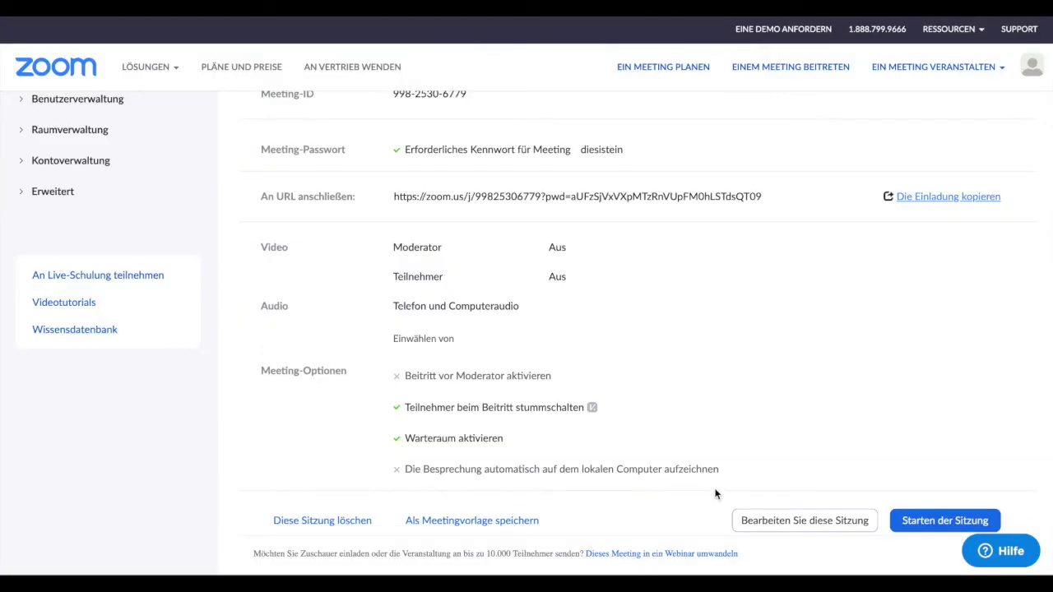
{"action": "scroll", "coordinate": [715, 494], "scroll_direction": "up", "scroll_amount": 3}
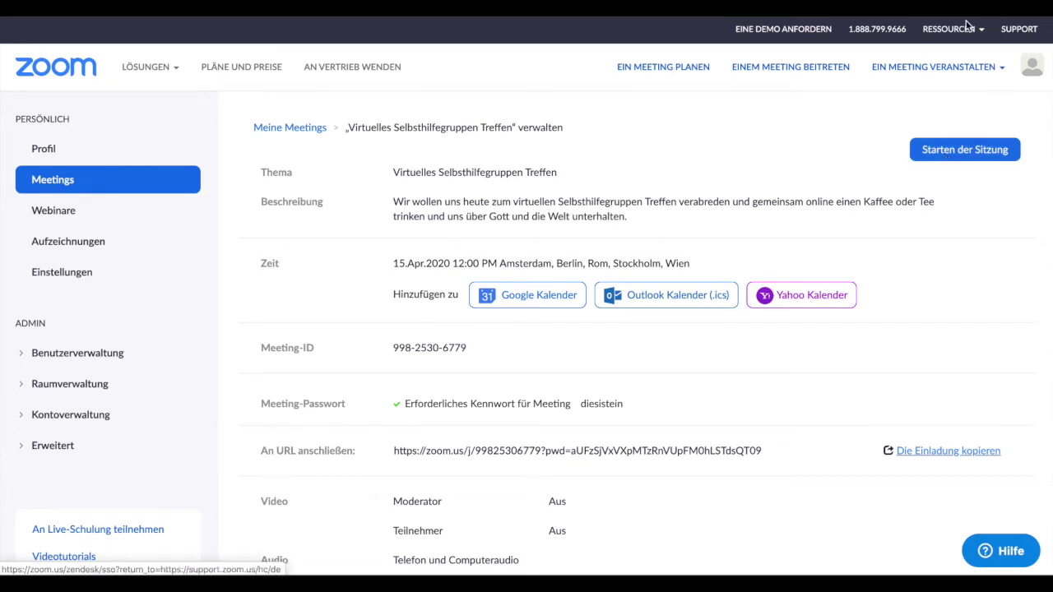
- Go back to the Meetings list showing Virtuelles Selbsthilfegruppen Treffen tomorrow at 12:00 PM
{"action": "left_click", "coordinate": [41, 179]}
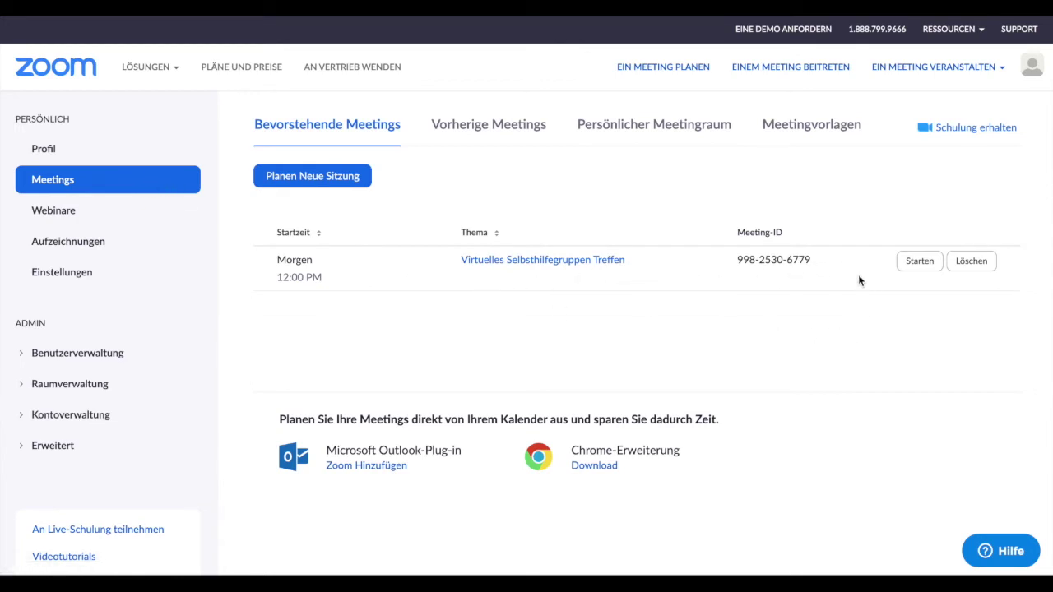
- Start the Virtuelles Selbsthilfegruppen Treffen meeting from its row in the upcoming list
{"action": "left_click", "coordinate": [906, 266]}
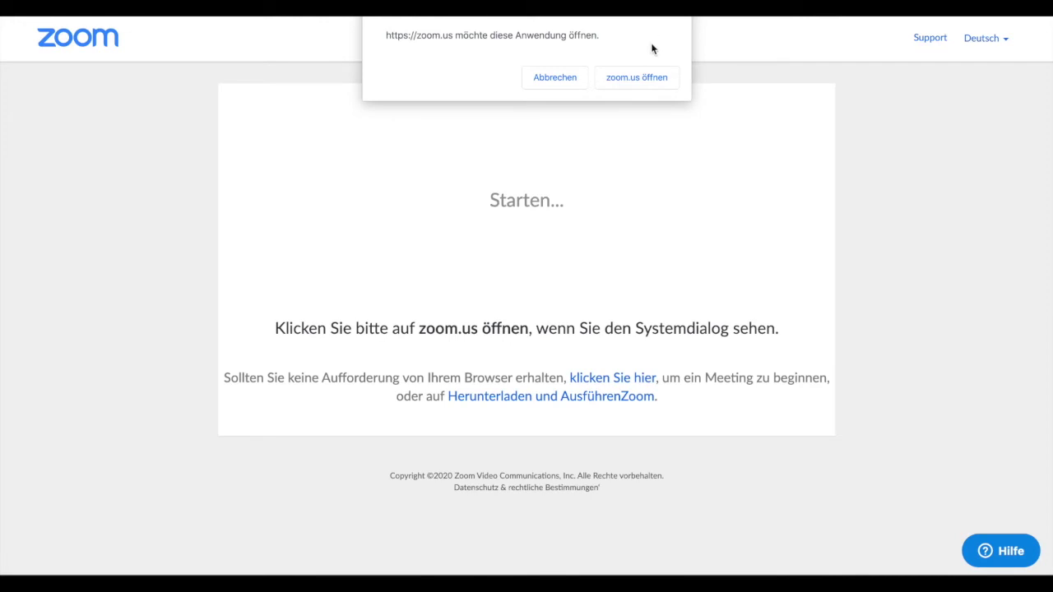
- Allow zoom.us to open and bring the whole meeting window into view
{"action": "left_click", "coordinate": [628, 80]}
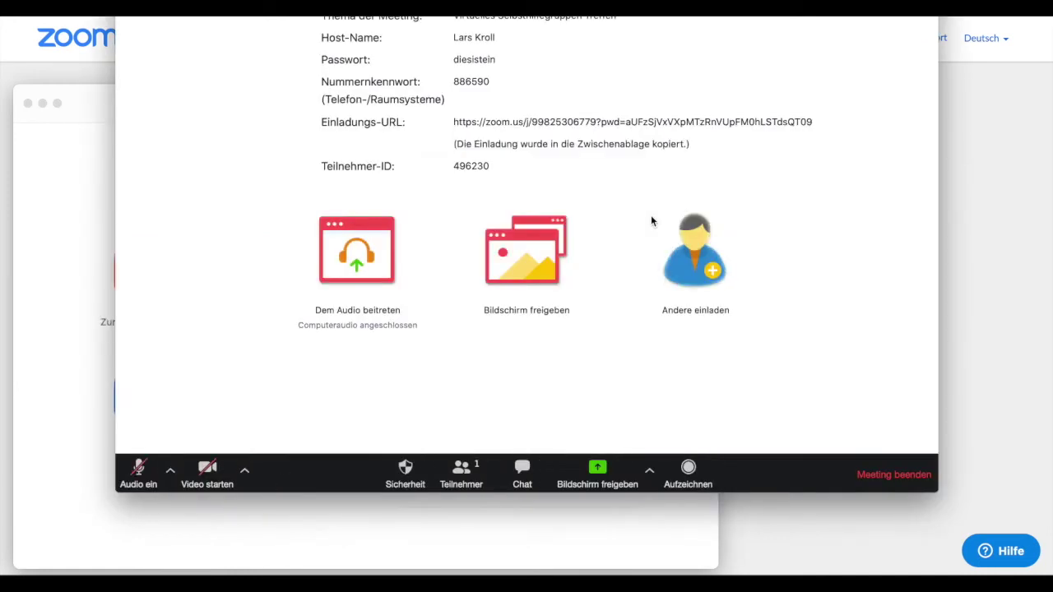
{"action": "left_click_drag", "start_coordinate": [597, 4], "coordinate": [678, 54]}
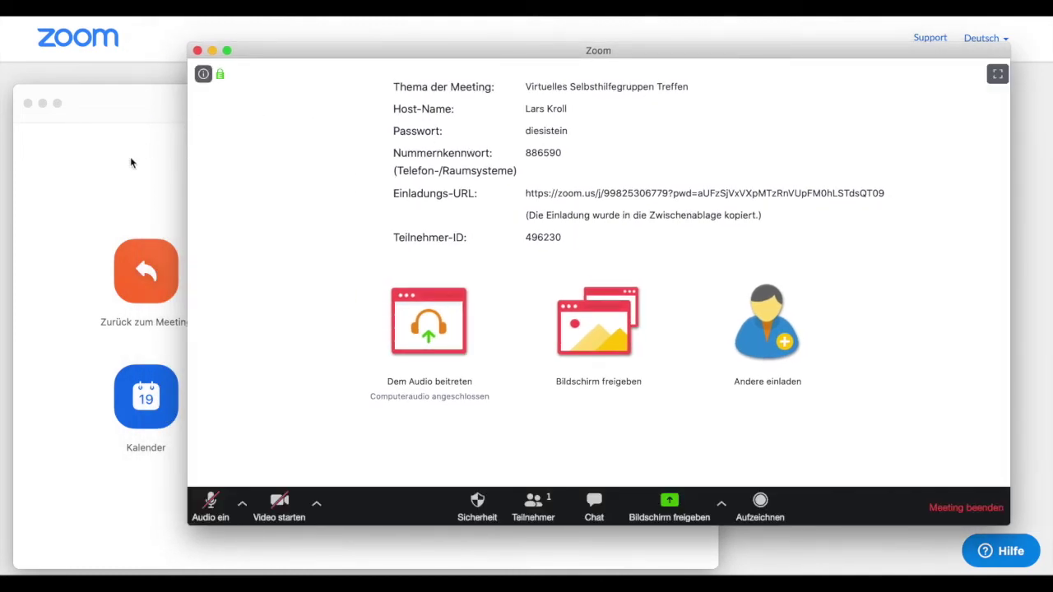